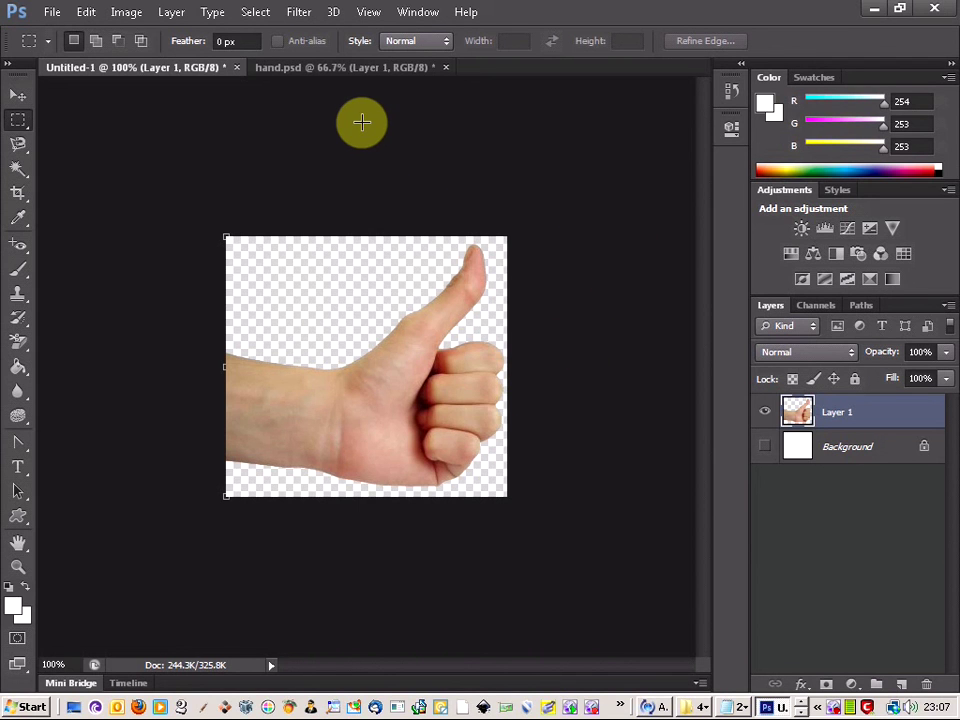
# - Copy the thumbs-up hand layer into the flag document and place it over the star field
pyautogui.click(316, 70)
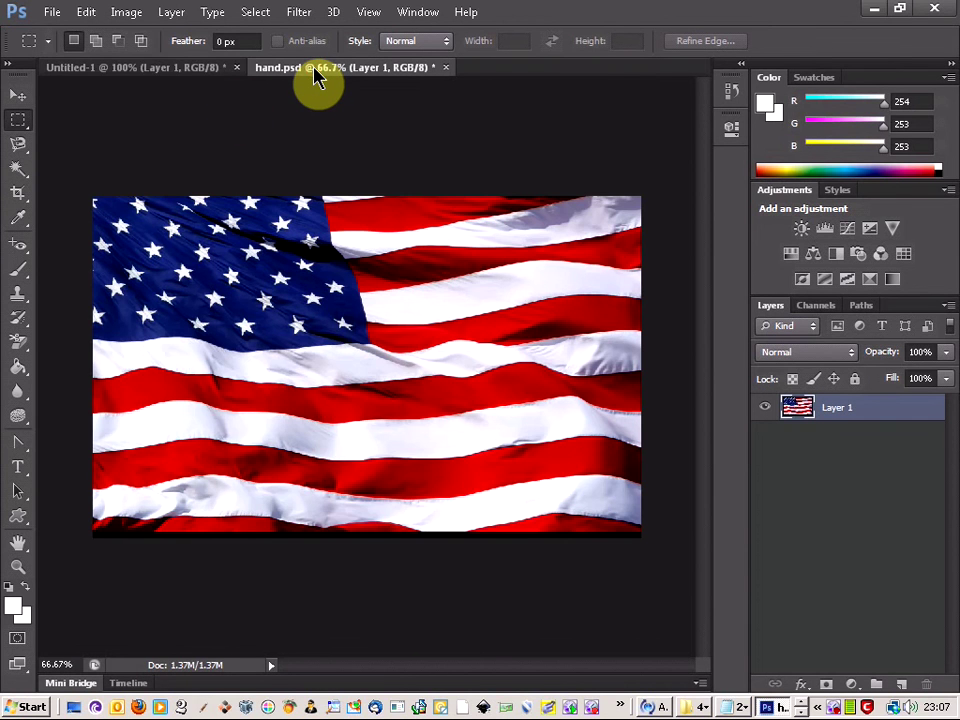
pyautogui.click(180, 70)
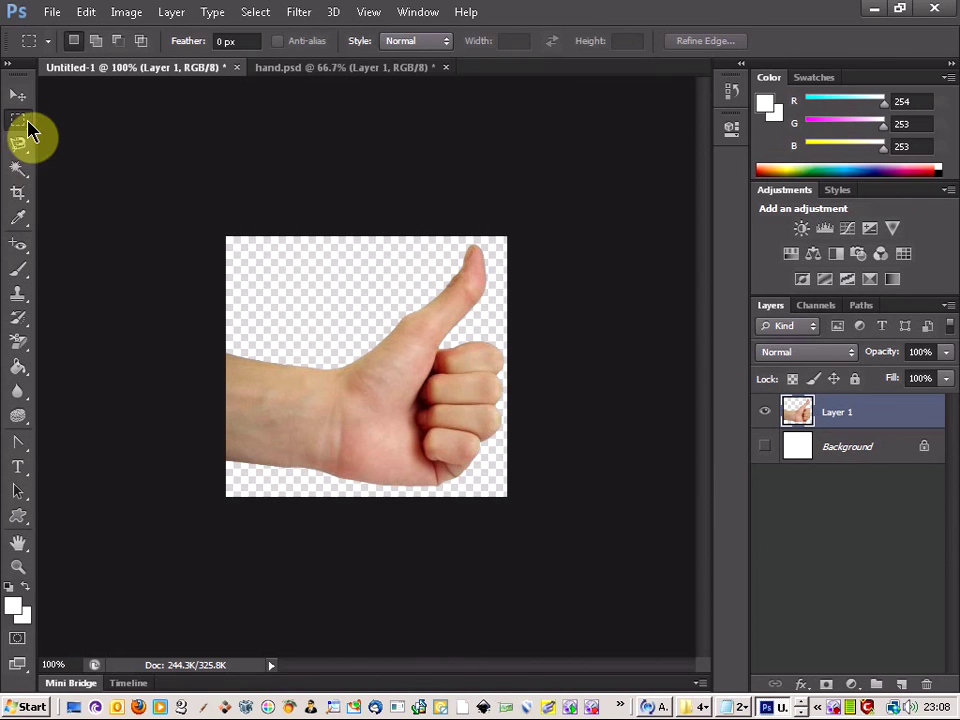
pyautogui.click(19, 97)
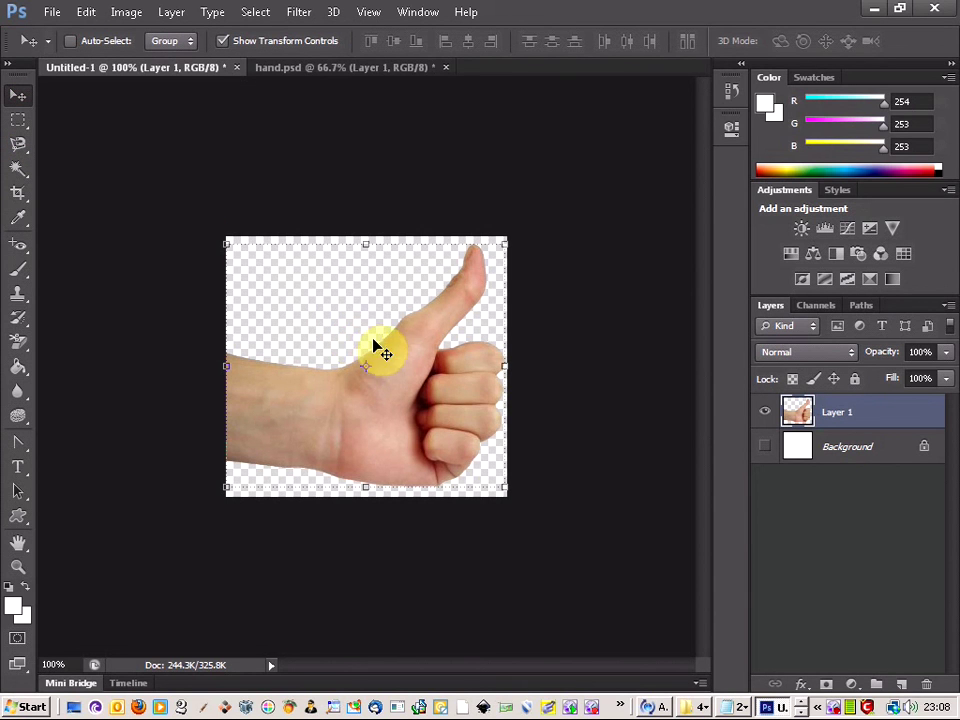
pyautogui.moveTo(397, 345); pyautogui.dragTo(493, 272)
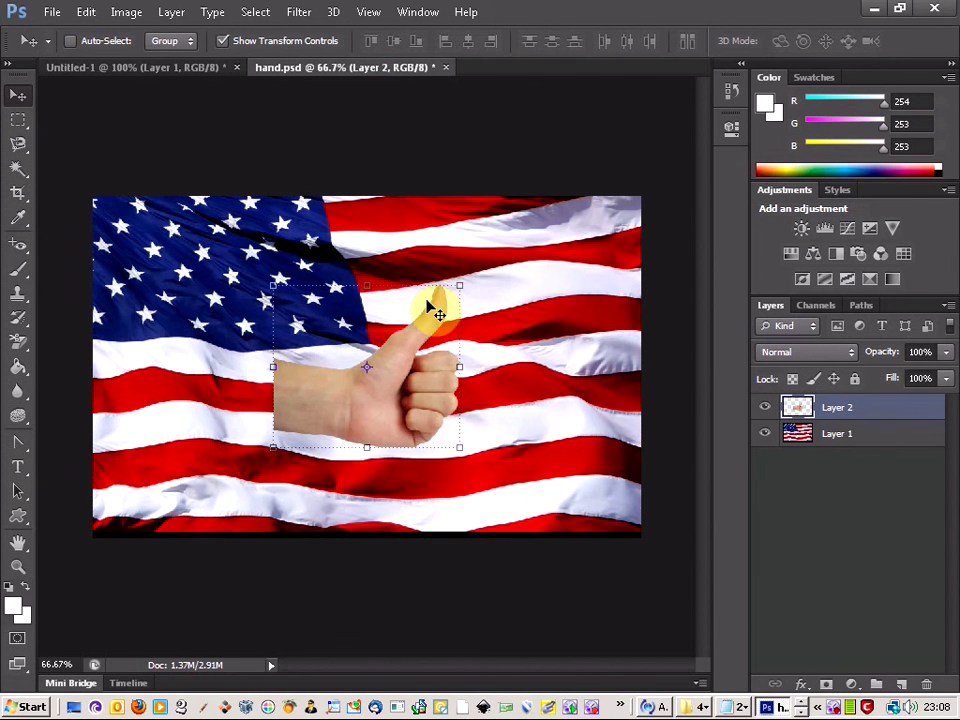
pyautogui.moveTo(422, 336); pyautogui.dragTo(248, 292)
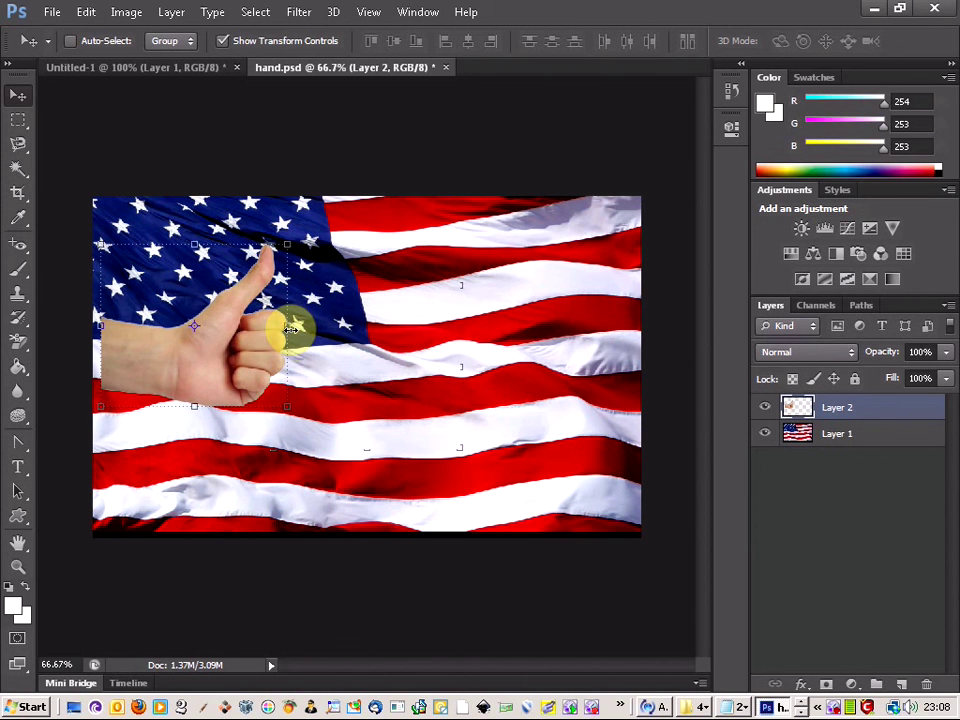
# - Scale the hand proportionally to about 148% and position it over the flag's left side
pyautogui.moveTo(290, 326); pyautogui.dragTo(370, 330)
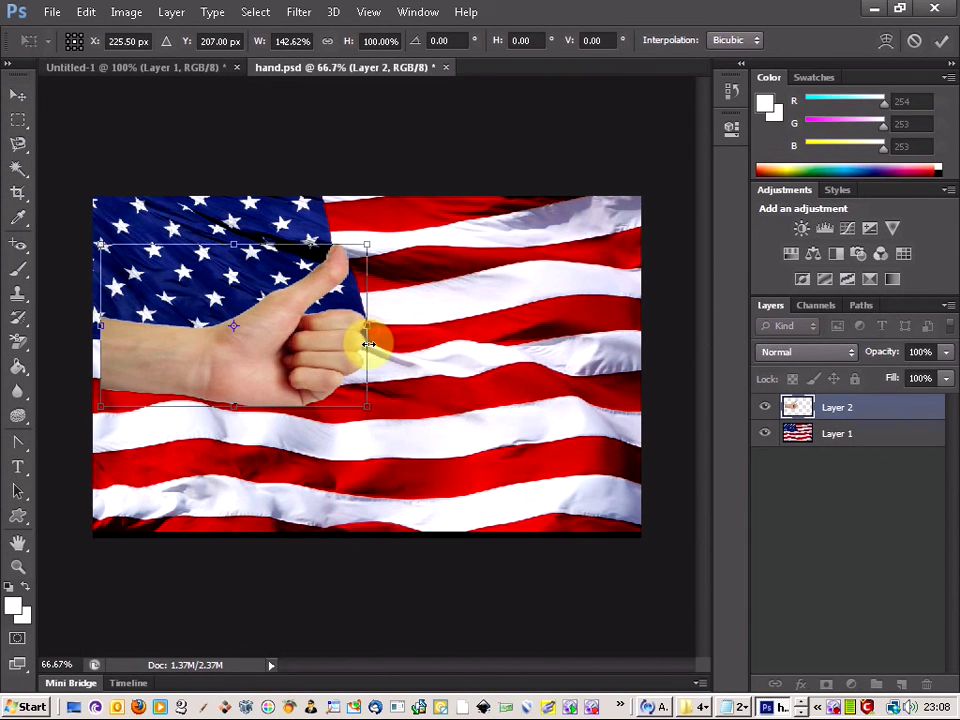
pyautogui.hotkey('ctrl', 'z')
pyautogui.moveTo(287, 405); pyautogui.dragTo(385, 476)
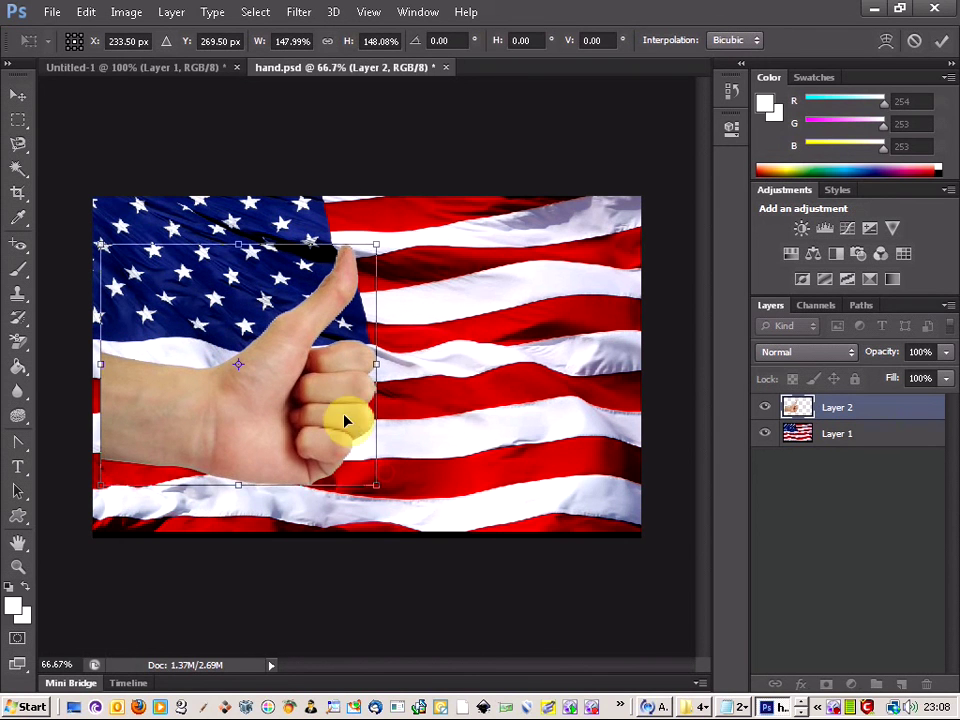
pyautogui.moveTo(343, 418); pyautogui.dragTo(329, 364)
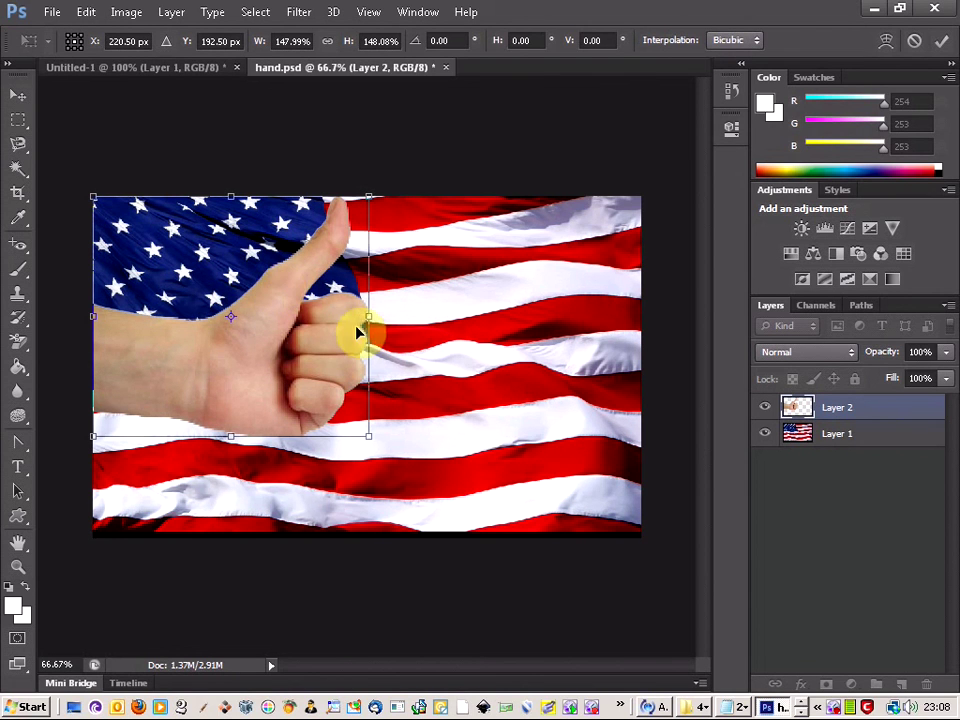
# - Commit the hand's scaling and hide the flag layer, Layer 1
pyautogui.click(19, 120)
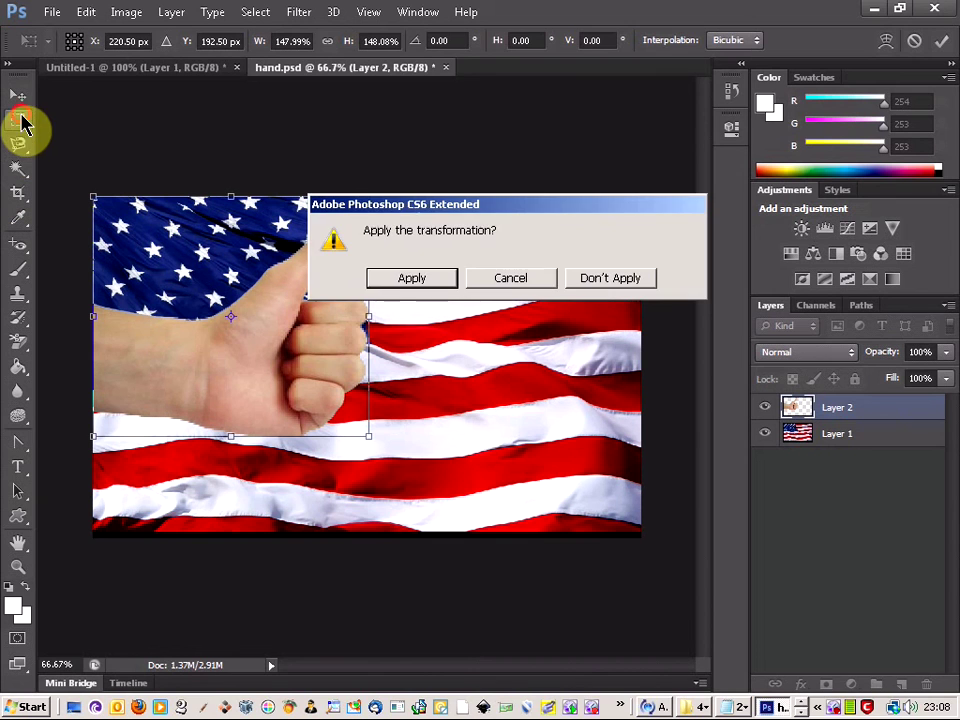
pyautogui.click(411, 280)
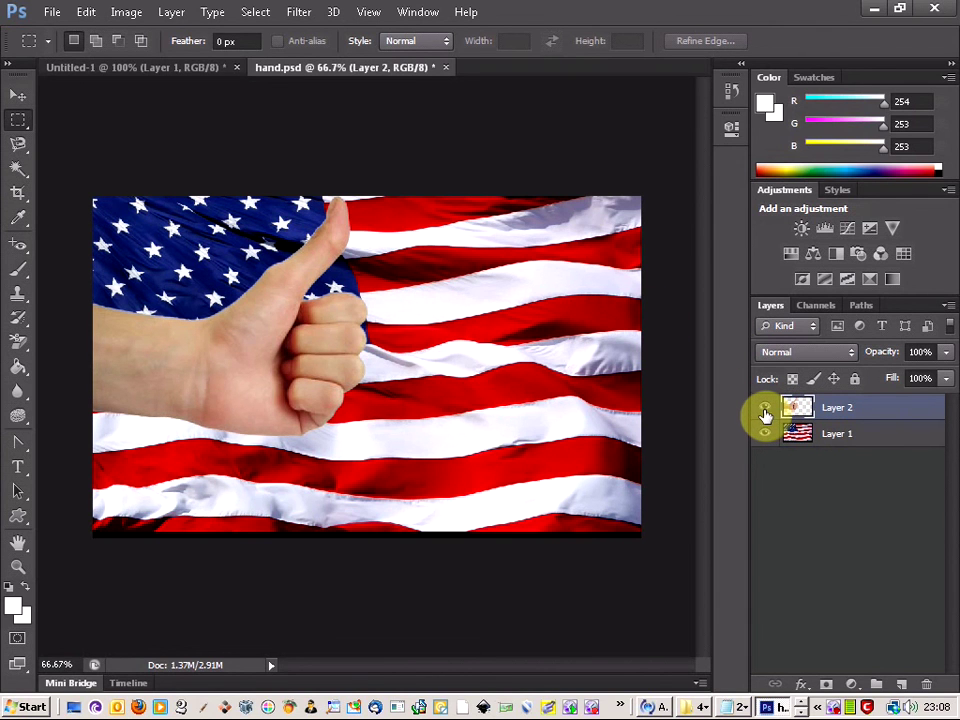
pyautogui.click(763, 436)
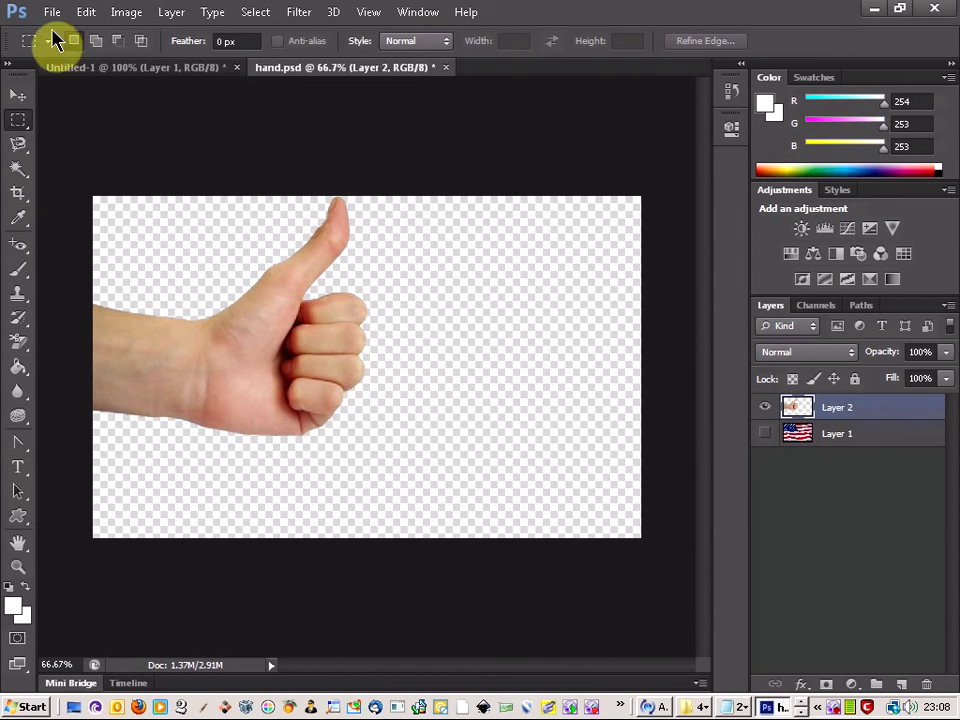
# - Desaturate the hand on Layer 2 to greyscale
pyautogui.click(127, 12)
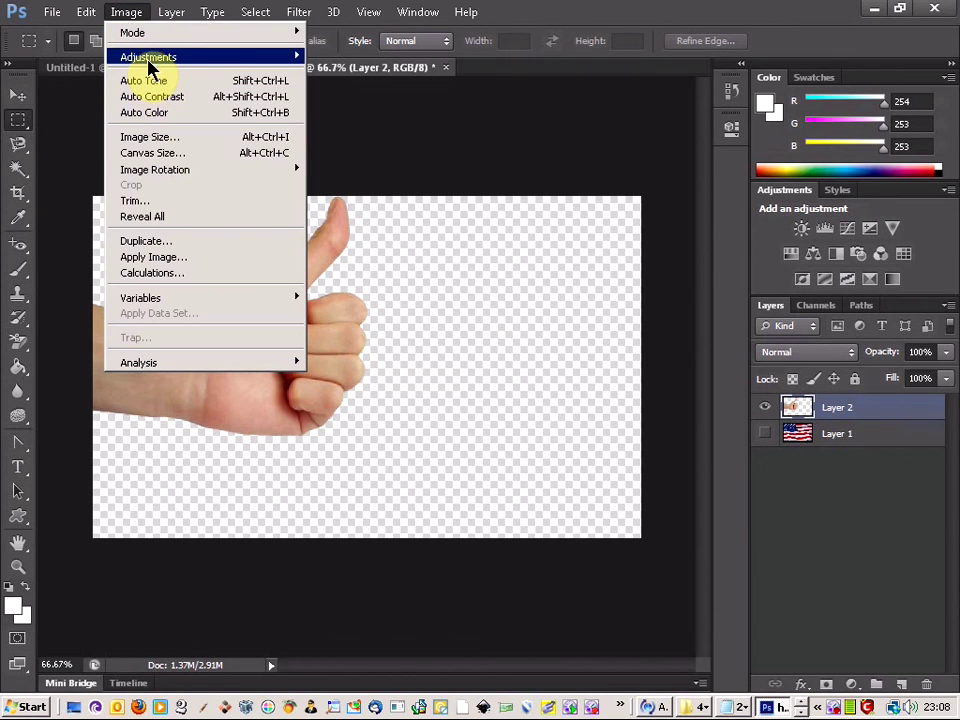
pyautogui.moveTo(147, 60)
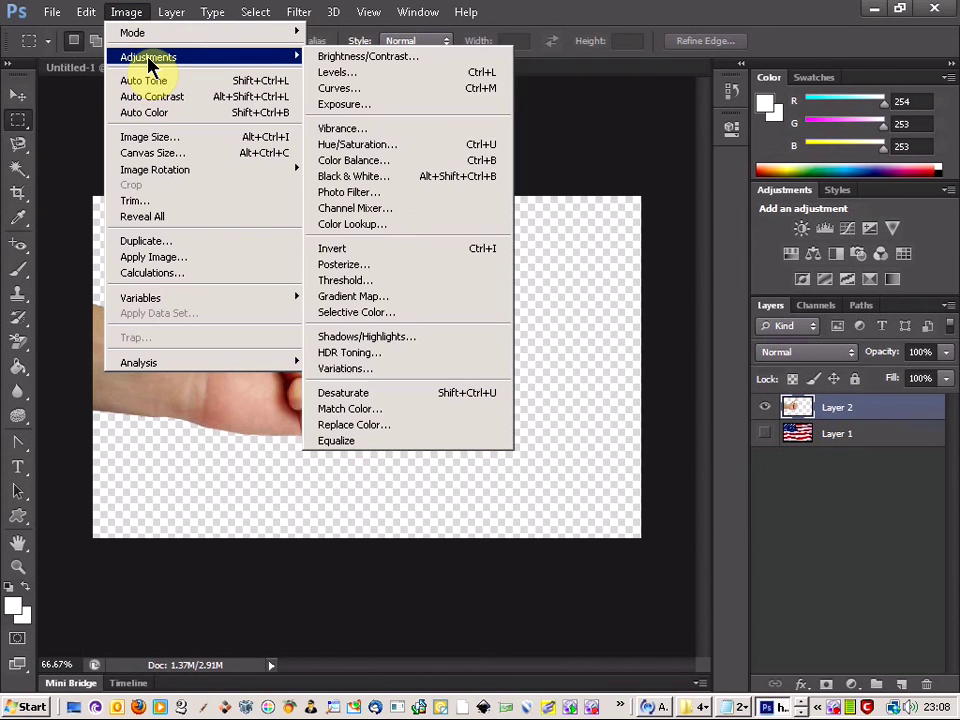
pyautogui.click(443, 392)
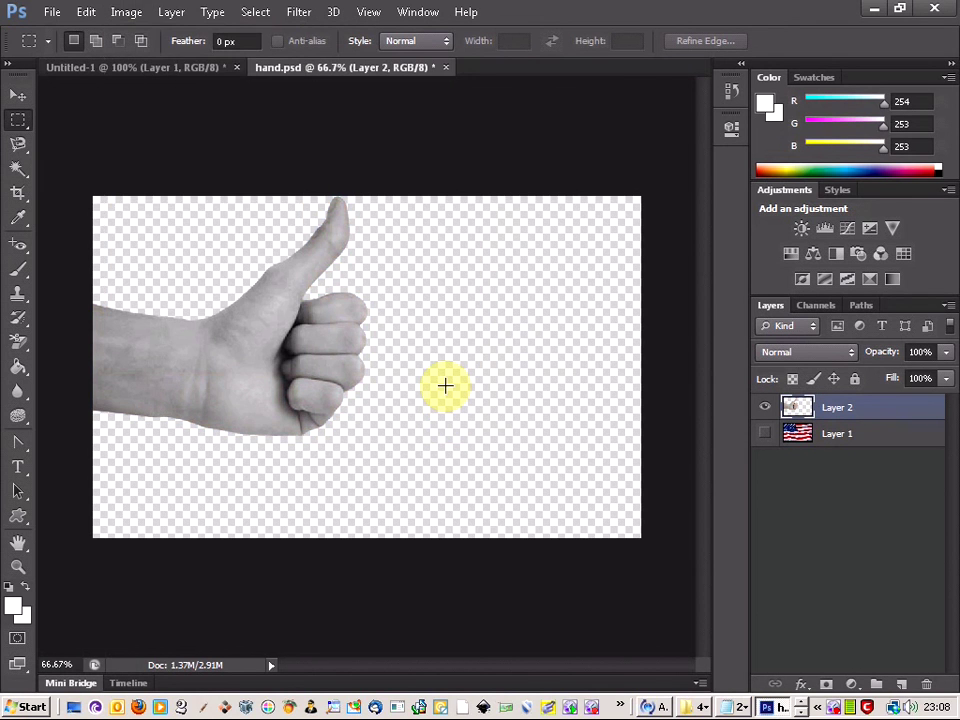
pyautogui.click(141, 17)
# - Apply Levels to the hand with input black at 125 and white at 177
pyautogui.moveTo(160, 58)
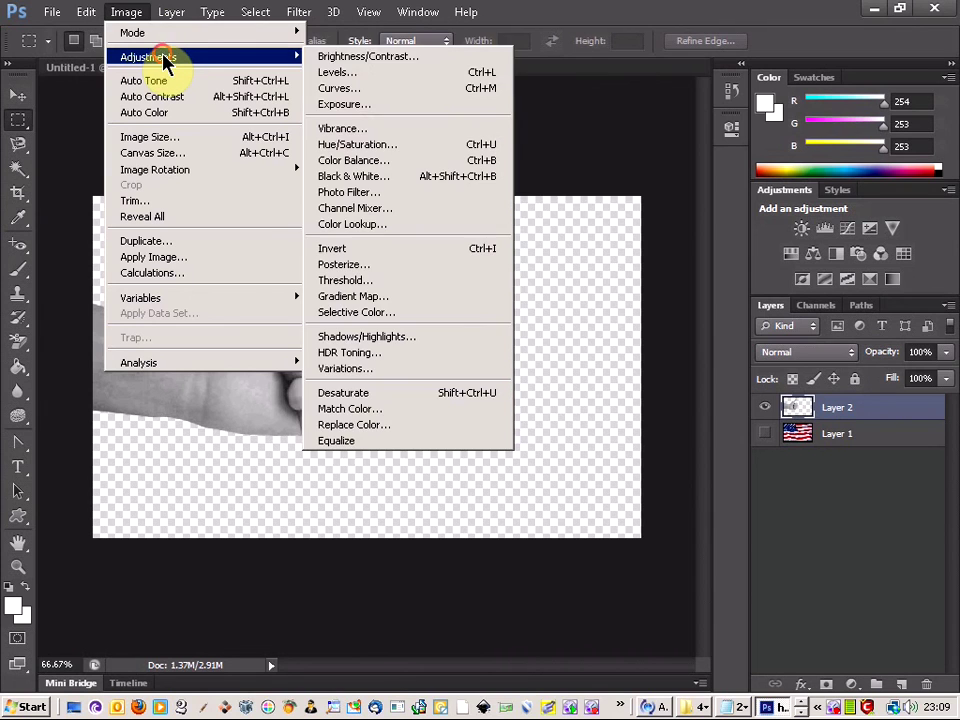
pyautogui.click(345, 76)
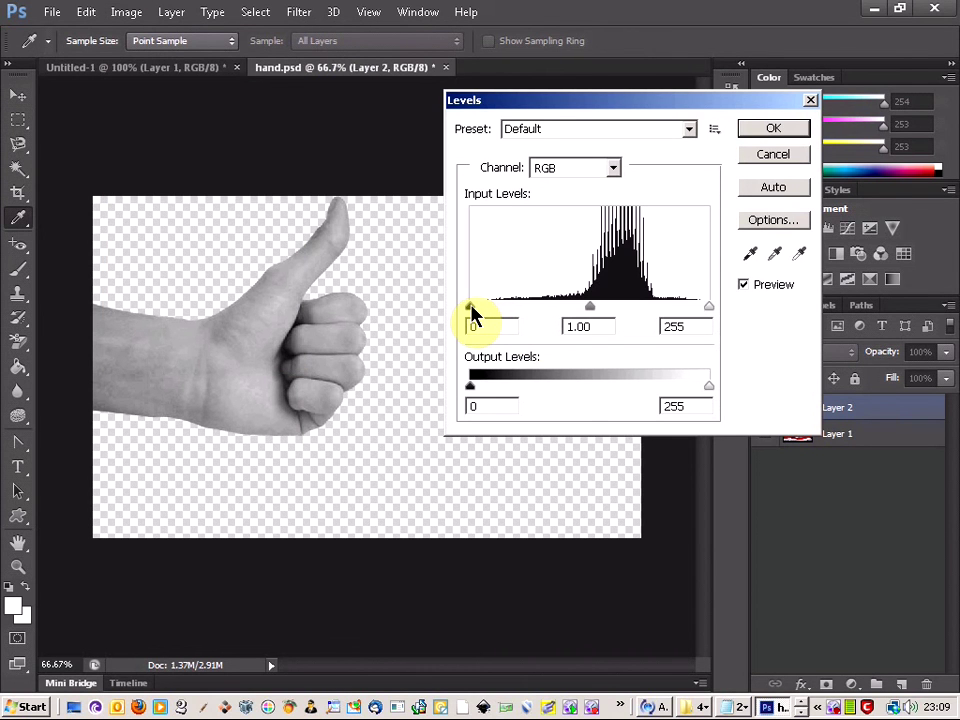
pyautogui.moveTo(472, 307); pyautogui.dragTo(584, 307)
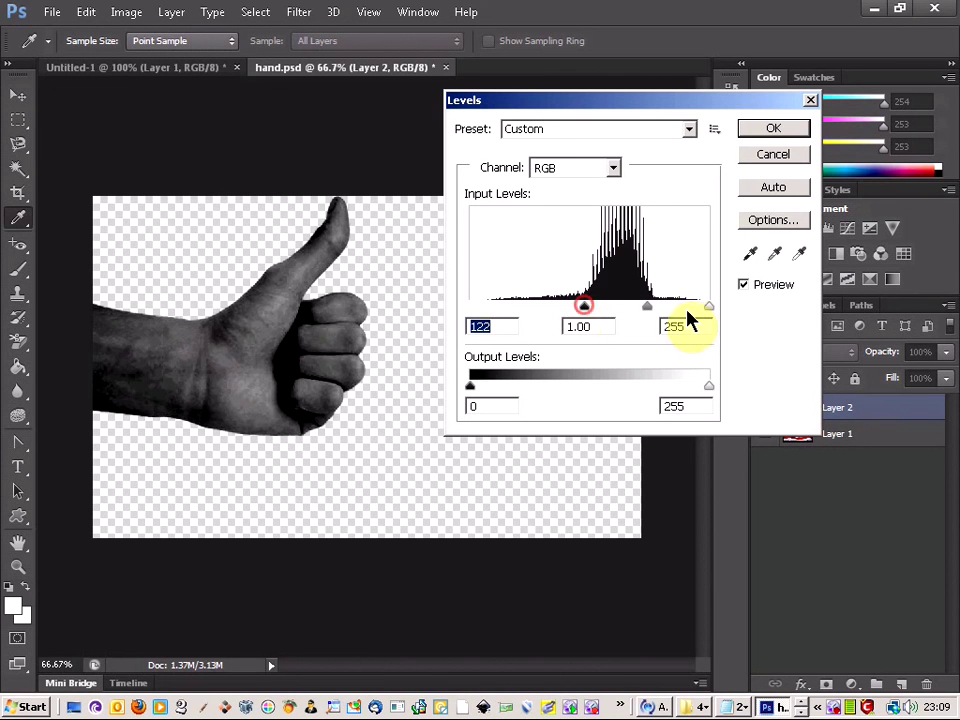
pyautogui.moveTo(706, 307); pyautogui.dragTo(641, 312)
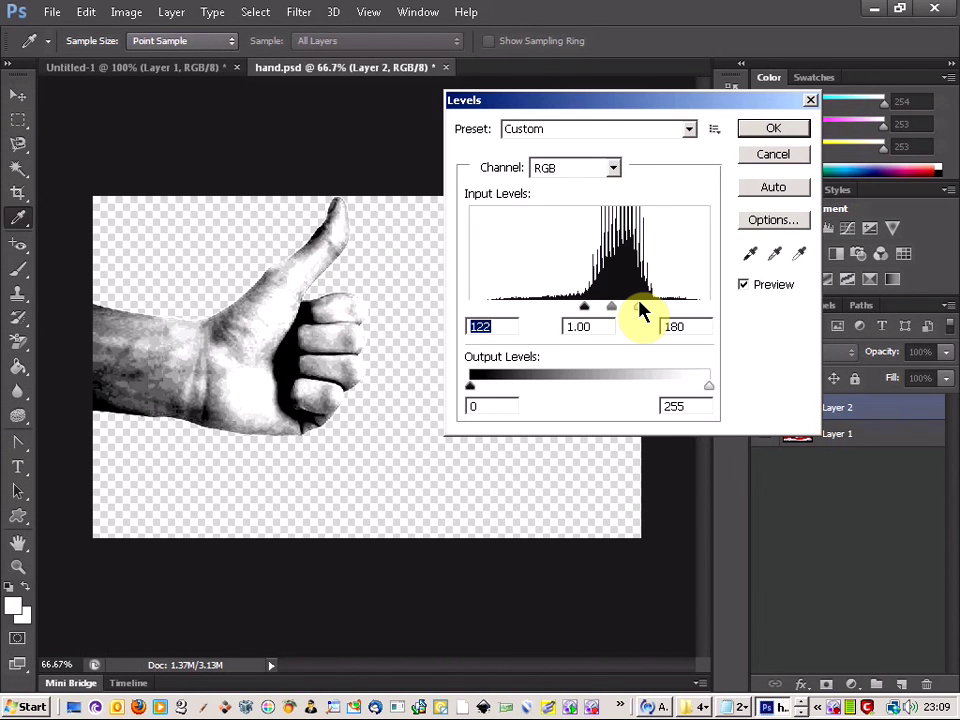
pyautogui.moveTo(640, 312); pyautogui.dragTo(636, 311)
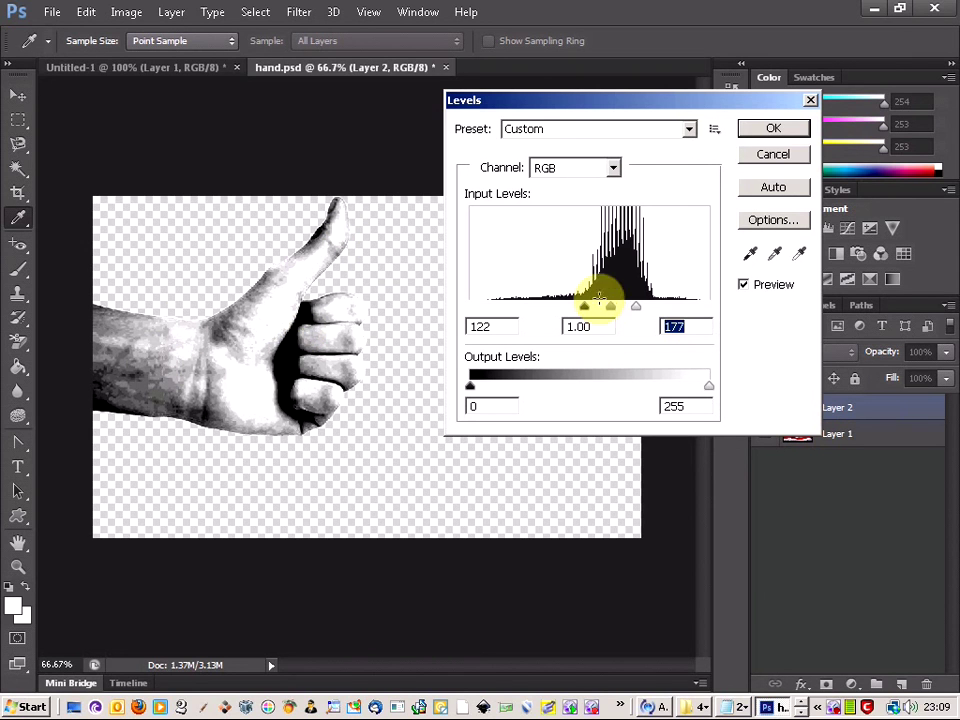
pyautogui.moveTo(584, 306); pyautogui.dragTo(588, 311)
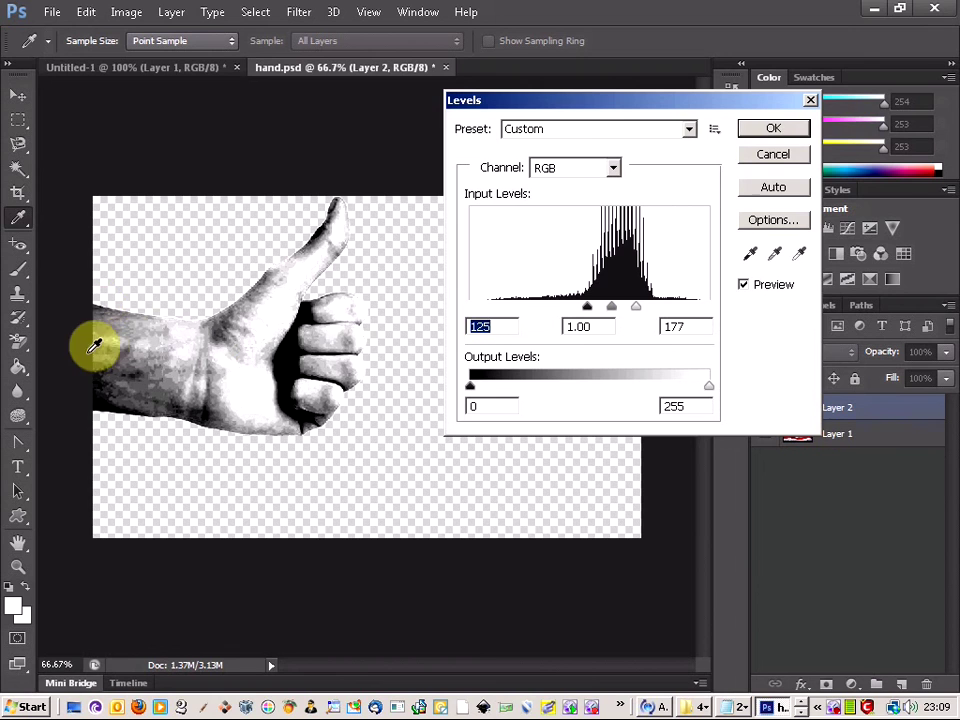
pyautogui.click(770, 130)
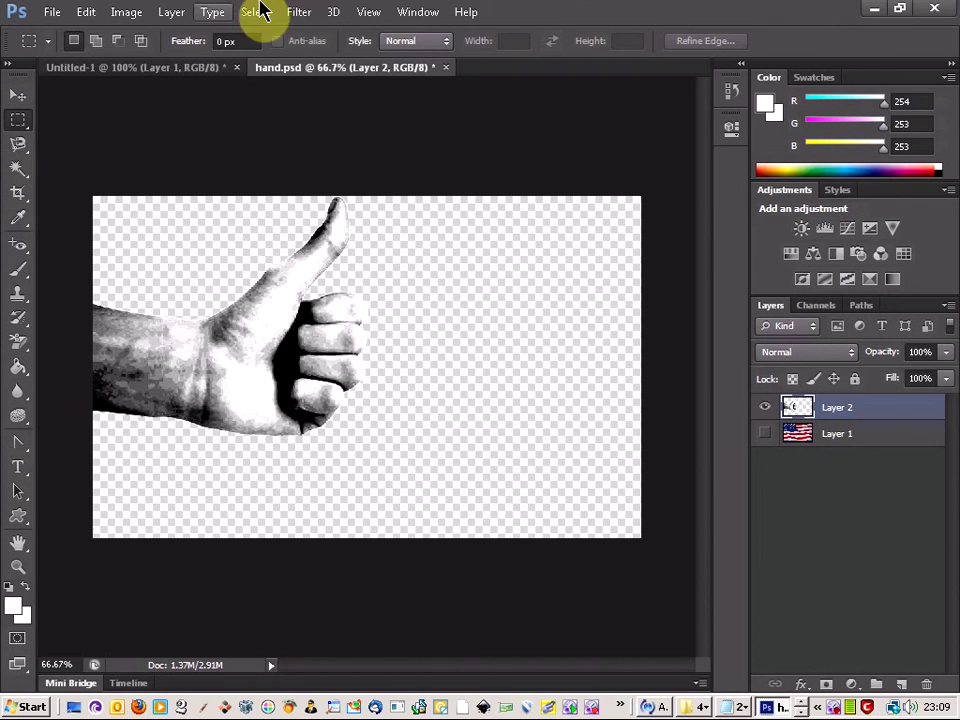
# - Soften the high-contrast hand with a Gaussian Blur of radius 3.5 pixels
pyautogui.click(300, 12)
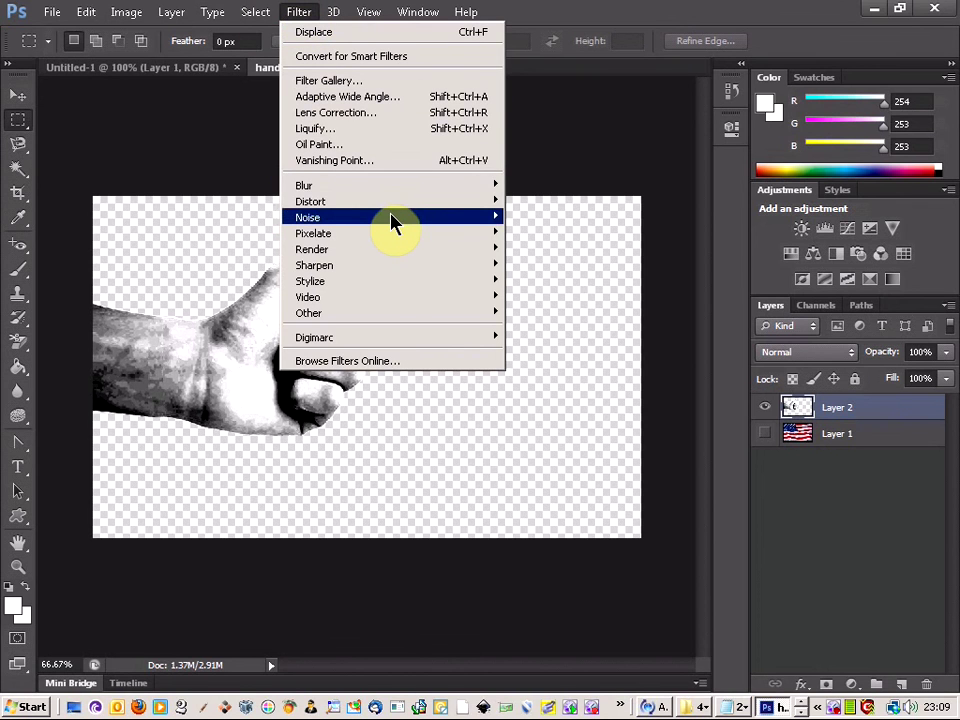
pyautogui.moveTo(392, 188)
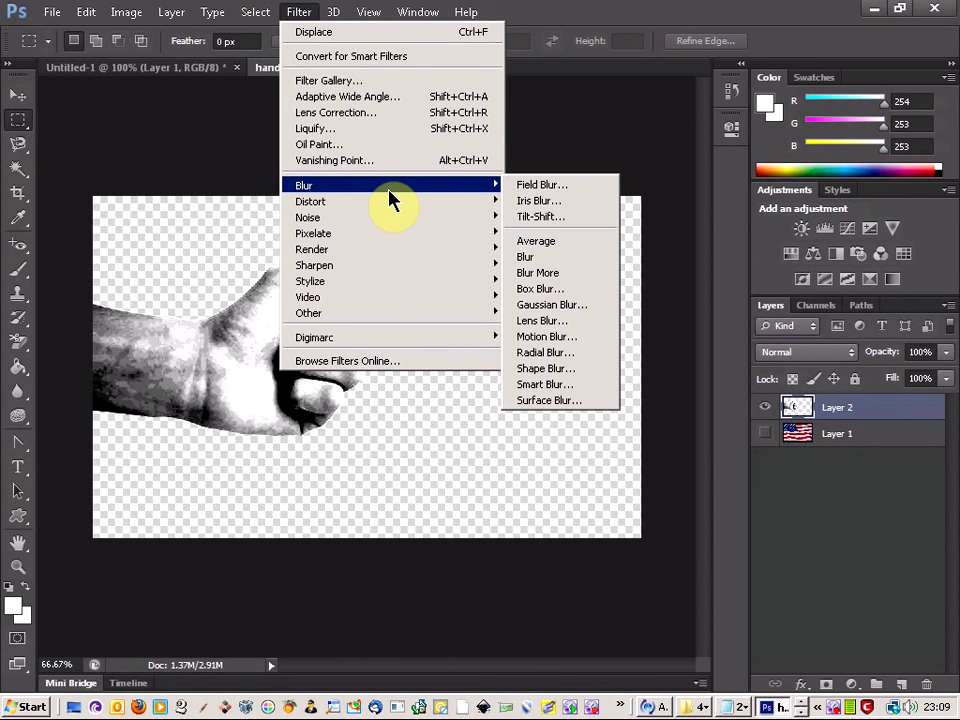
pyautogui.click(570, 308)
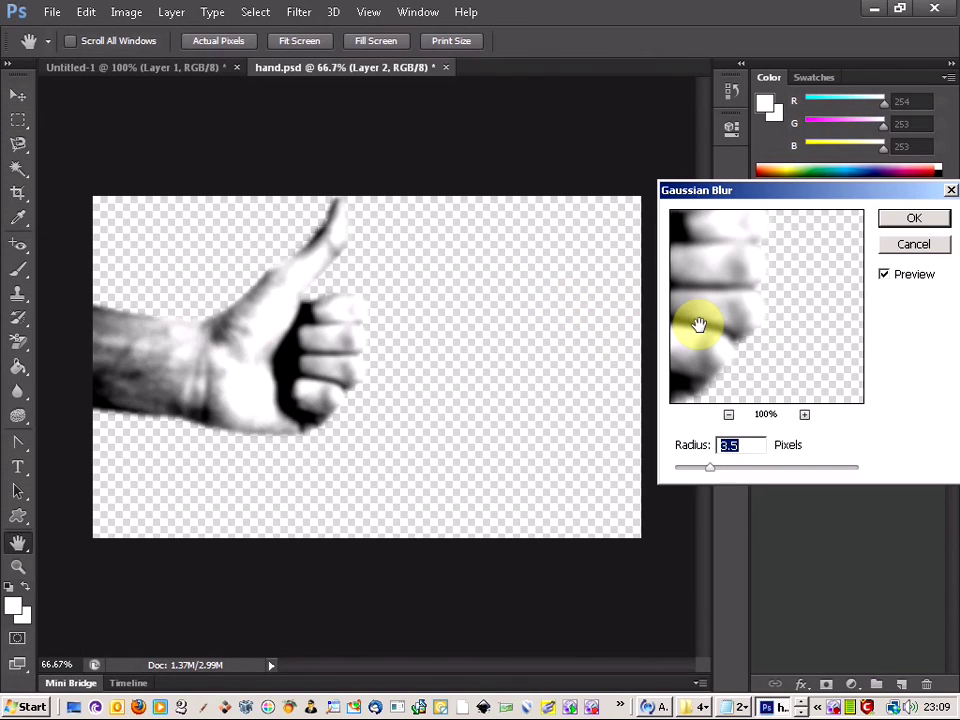
pyautogui.moveTo(713, 472); pyautogui.dragTo(711, 477)
pyautogui.click(912, 224)
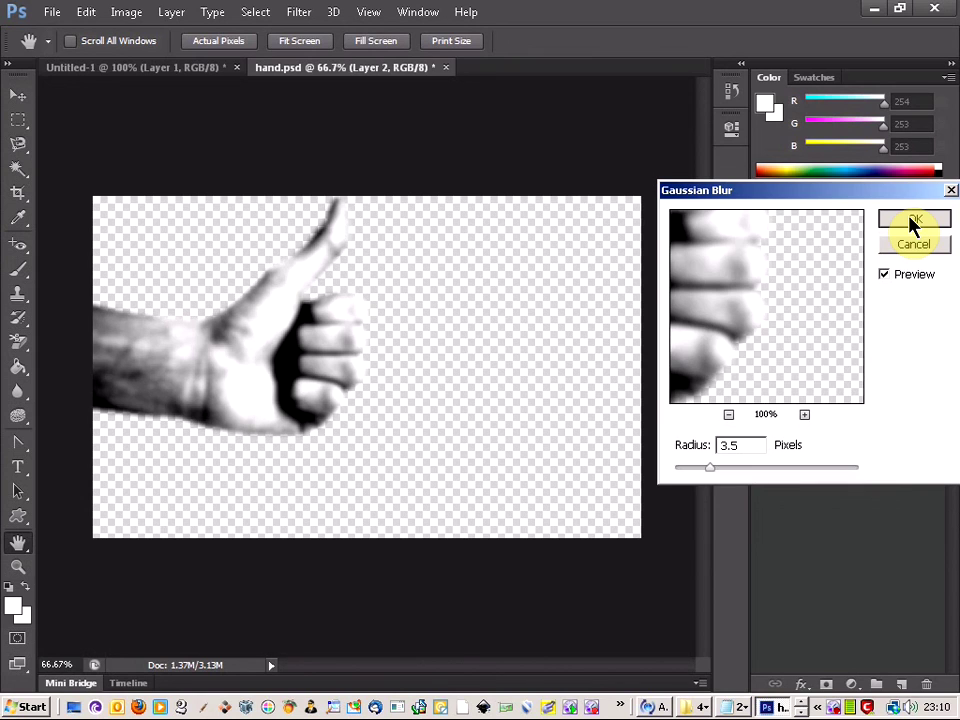
pyautogui.press('m')
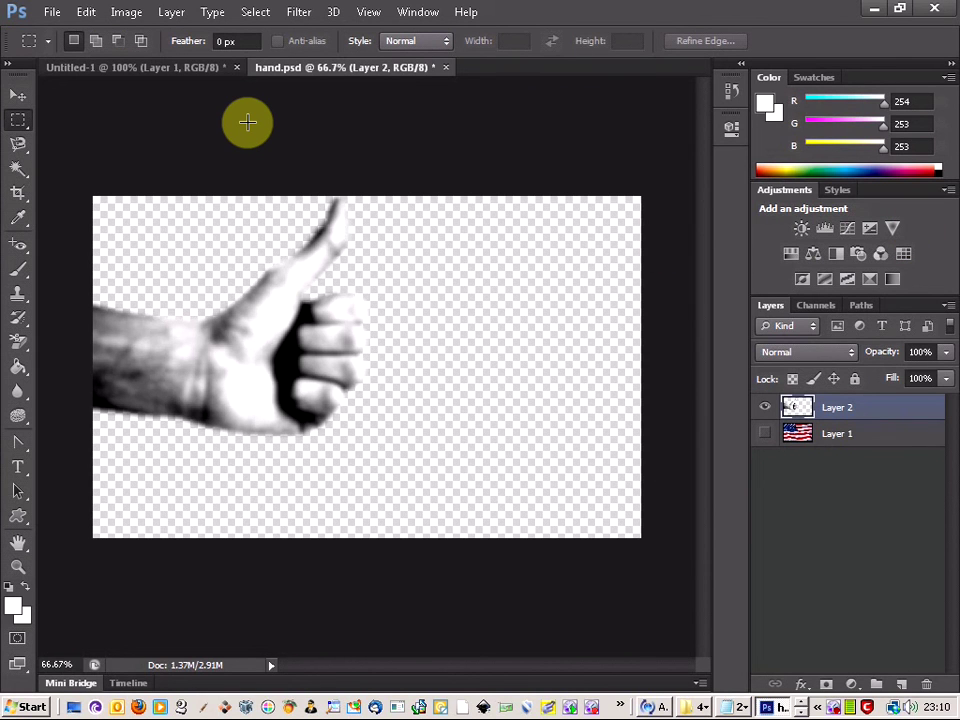
# - Save the document over the existing hand.psd, accepting the format options
pyautogui.click(52, 12)
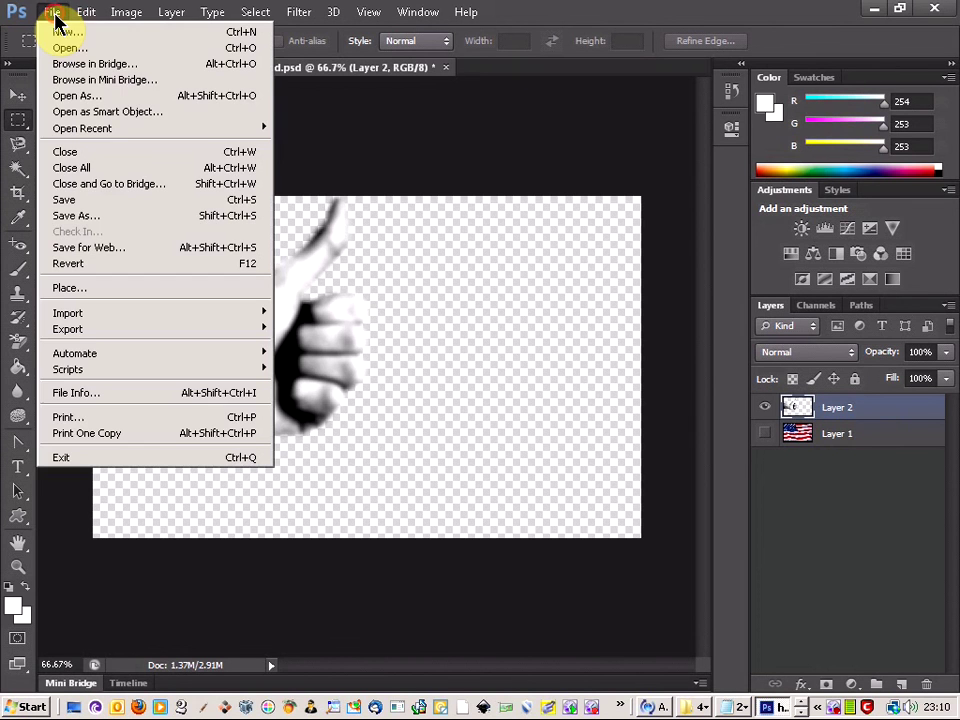
pyautogui.click(86, 215)
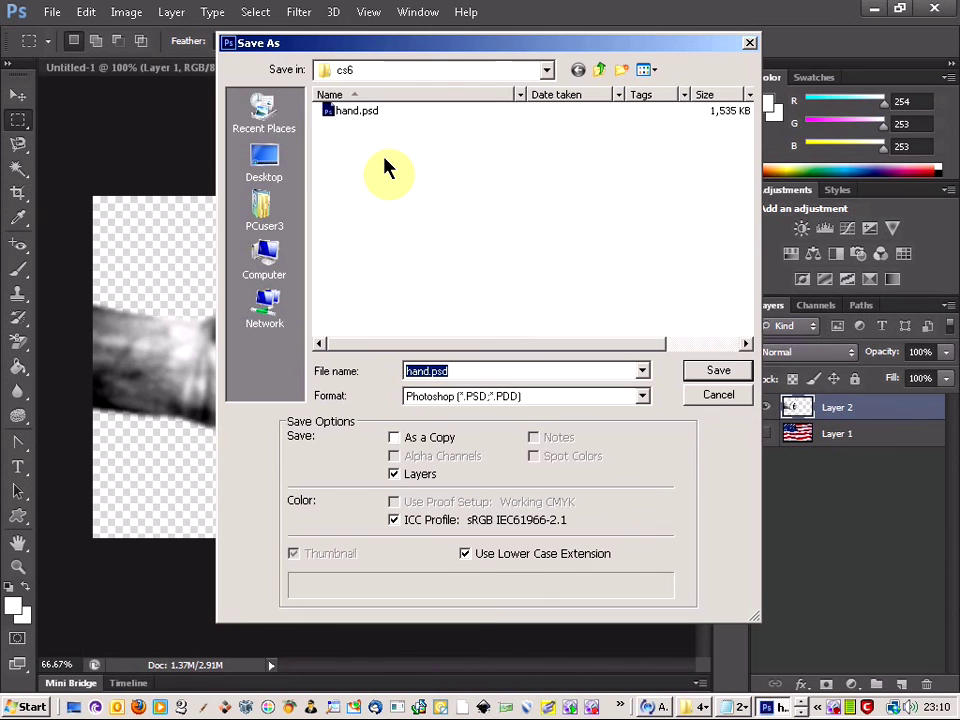
pyautogui.doubleClick(357, 112)
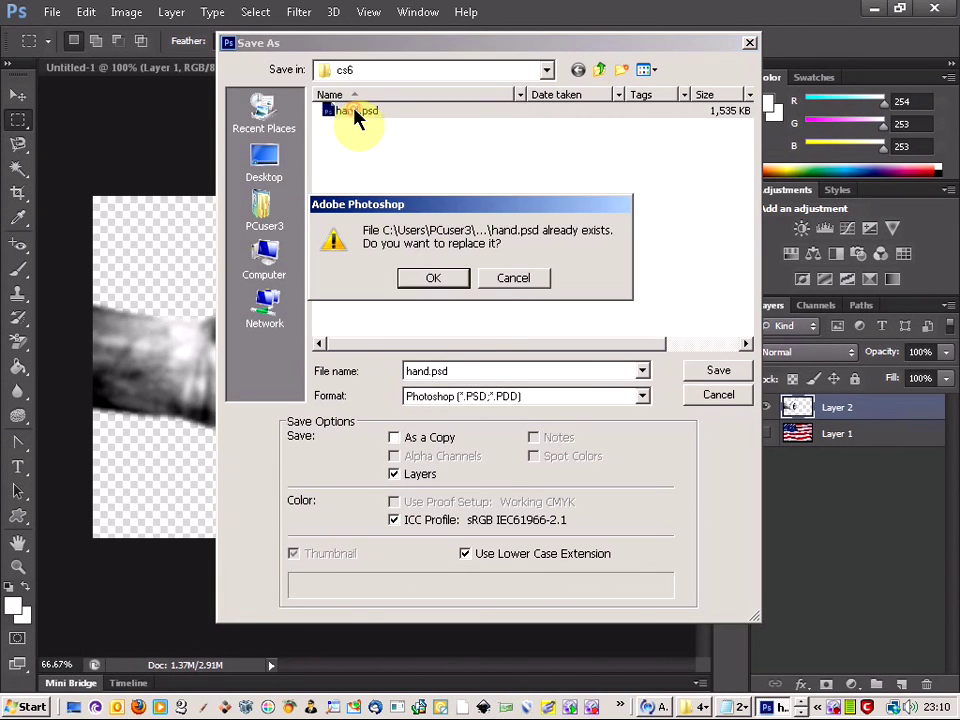
pyautogui.click(434, 279)
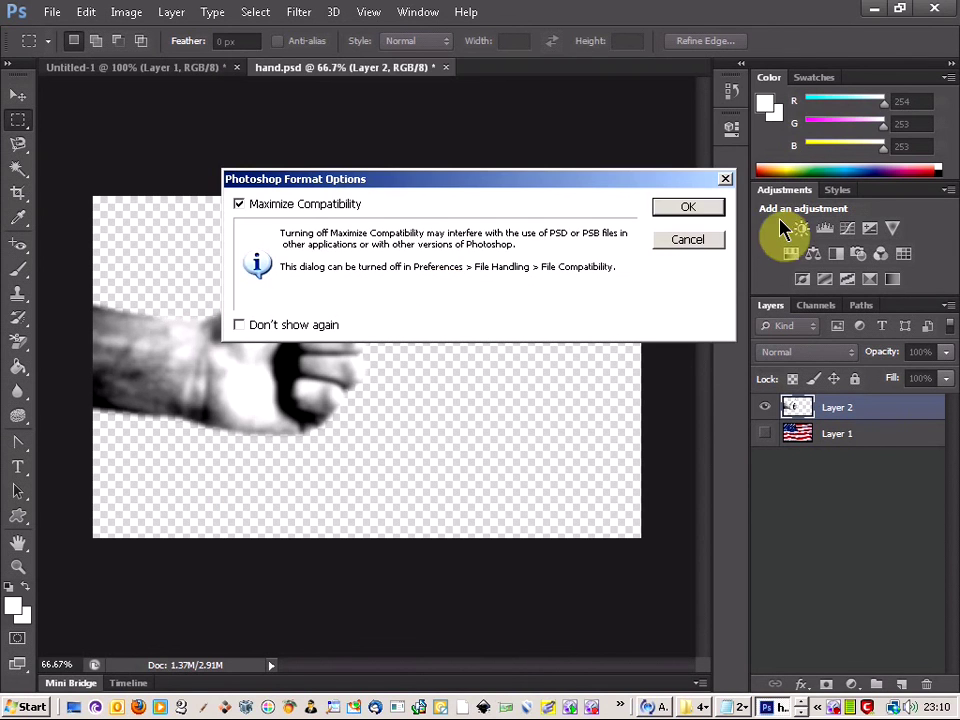
pyautogui.click(714, 210)
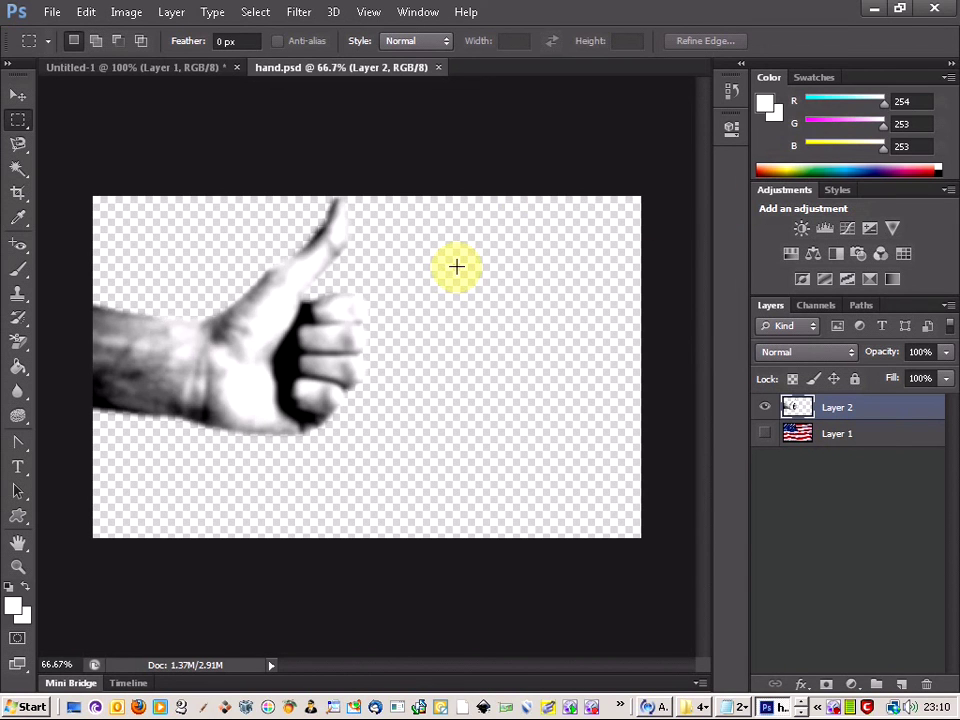
# - Undo back to the full-colour enlarged hand and make flag Layer 1 visible again
pyautogui.hotkey('ctrl', 'z')
pyautogui.hotkey('ctrl', 'alt', 'z')
pyautogui.hotkey('ctrl', 'alt', 'z')
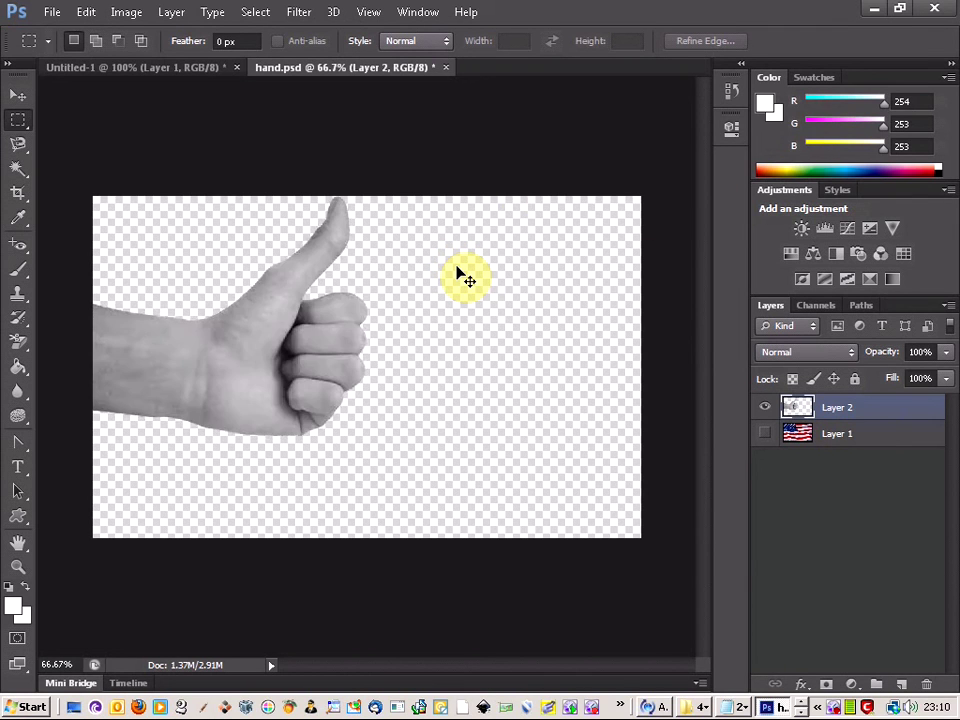
pyautogui.hotkey('ctrl', 'alt', 'z')
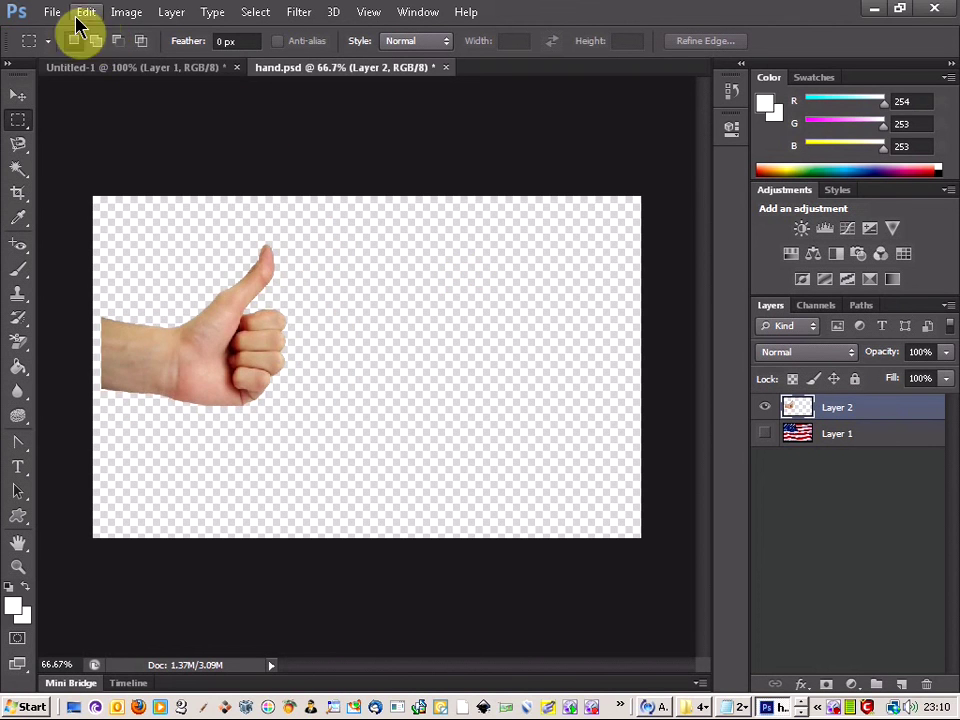
pyautogui.click(82, 14)
pyautogui.click(110, 55)
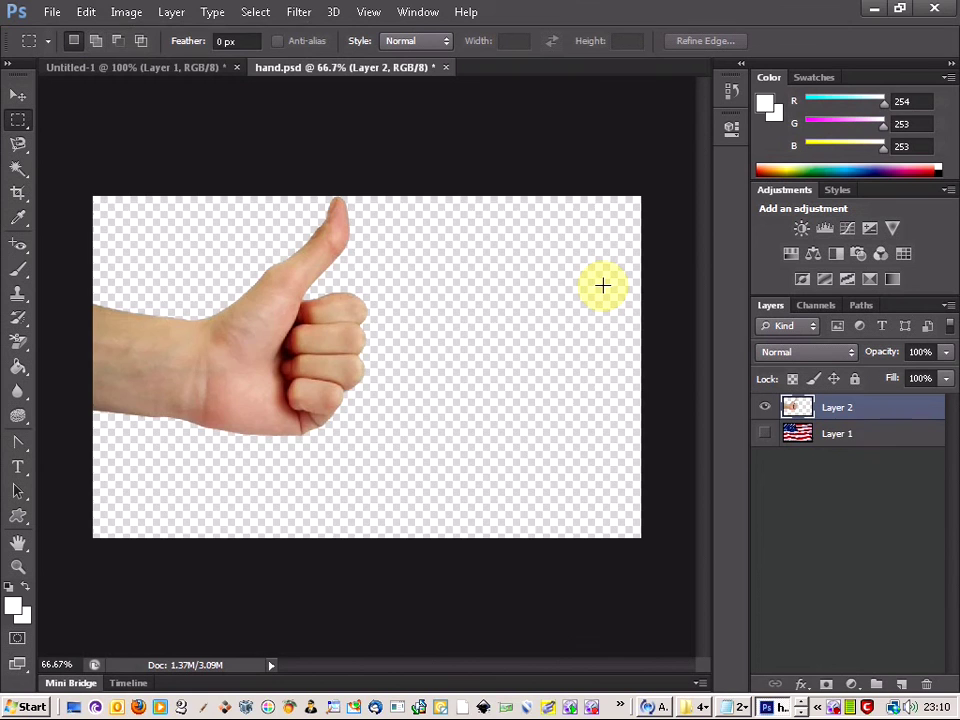
pyautogui.click(765, 435)
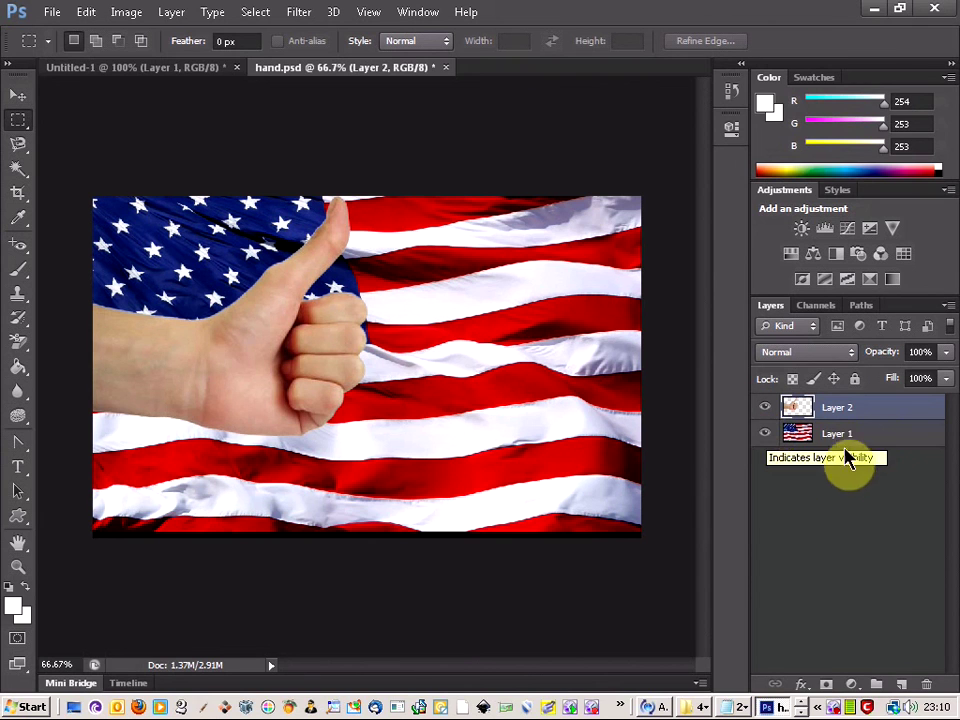
# - Duplicate the flag layer Layer 1 as Layer 1 copy
pyautogui.click(853, 435)
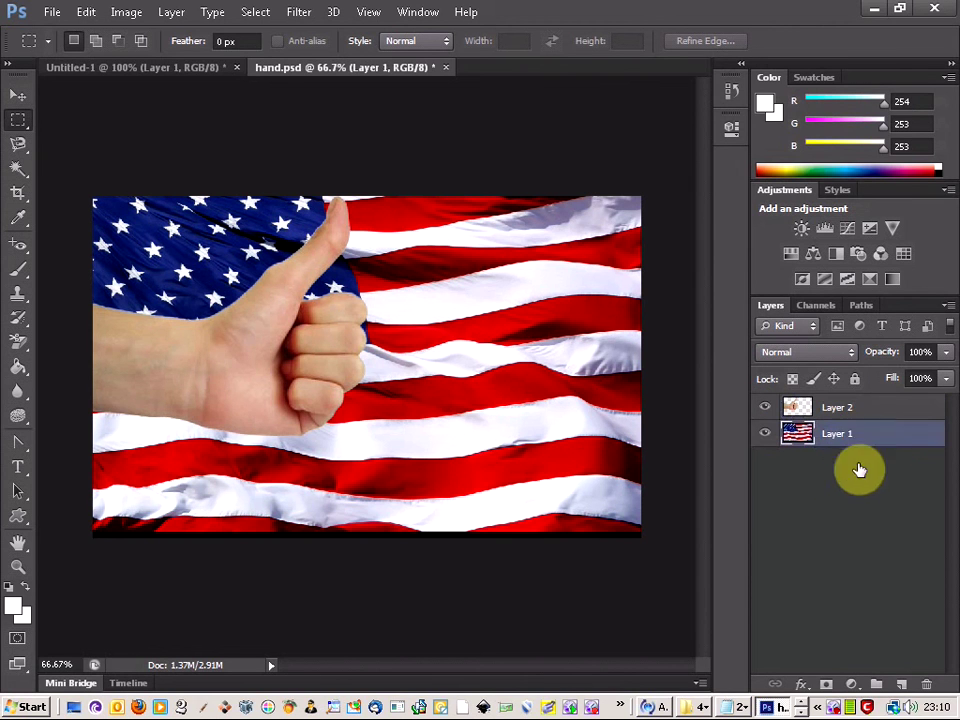
pyautogui.rightClick(842, 444)
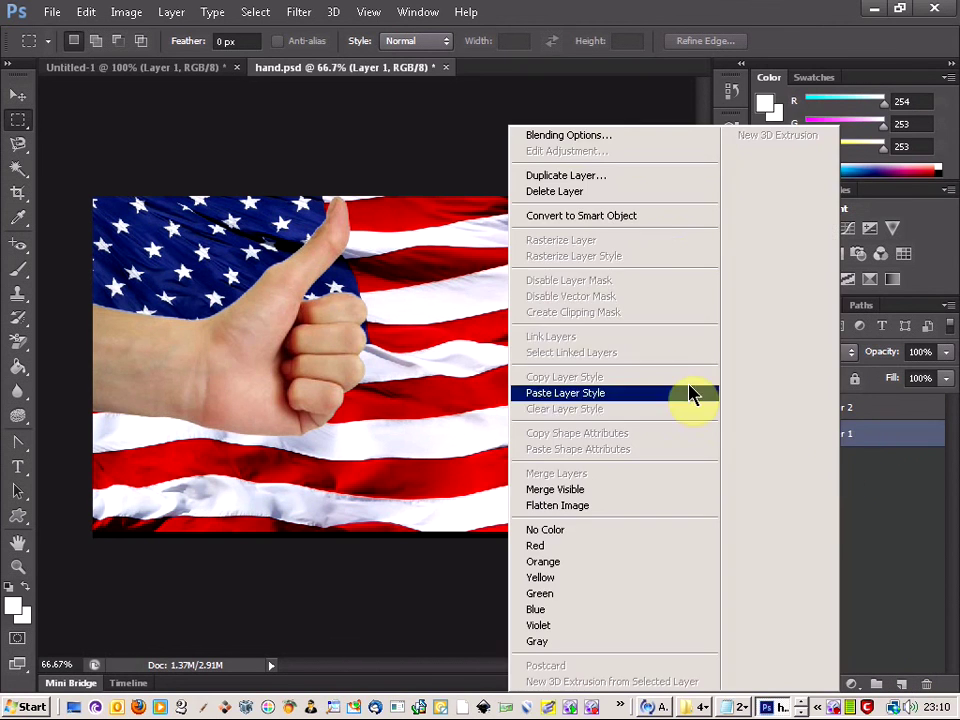
pyautogui.click(675, 187)
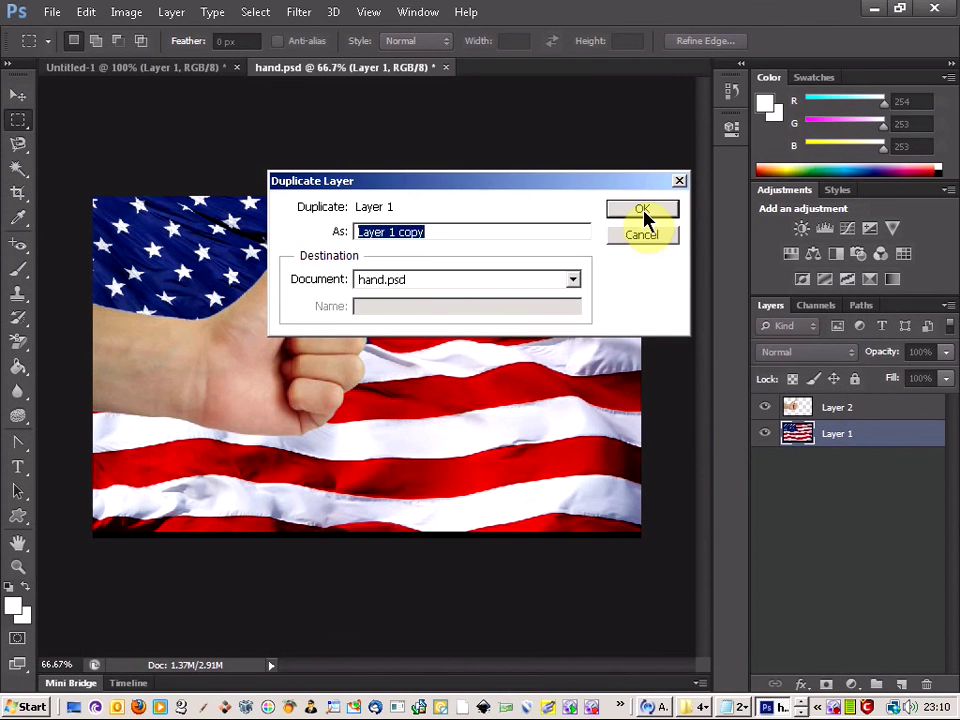
pyautogui.click(643, 212)
# - Move Layer 1 copy above the hand layer and hide both flag layers
pyautogui.moveTo(849, 435); pyautogui.dragTo(843, 408)
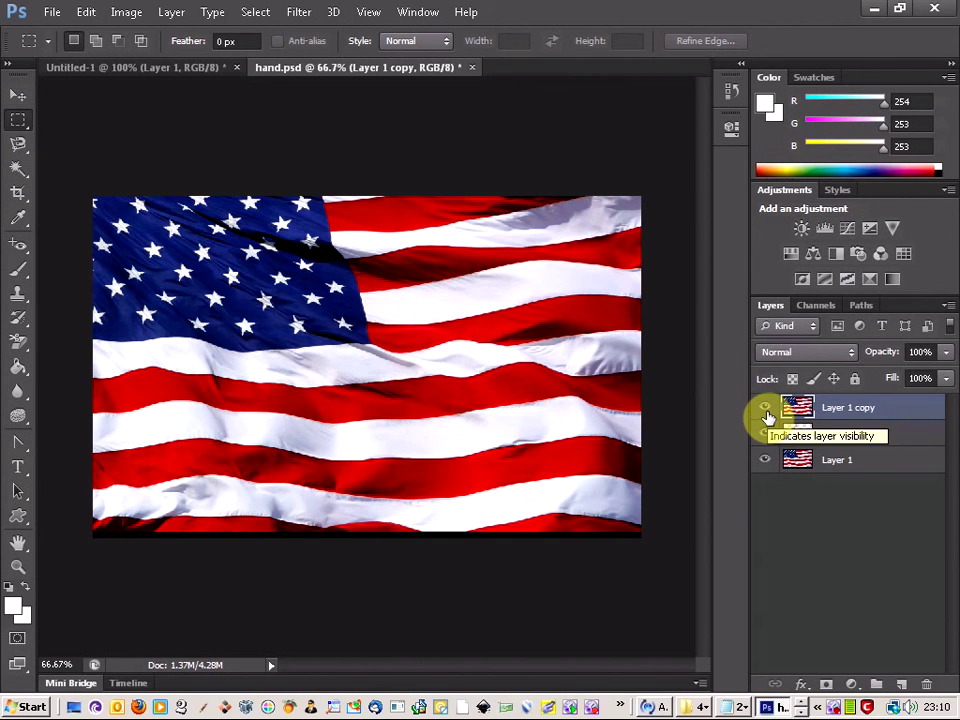
pyautogui.click(765, 464)
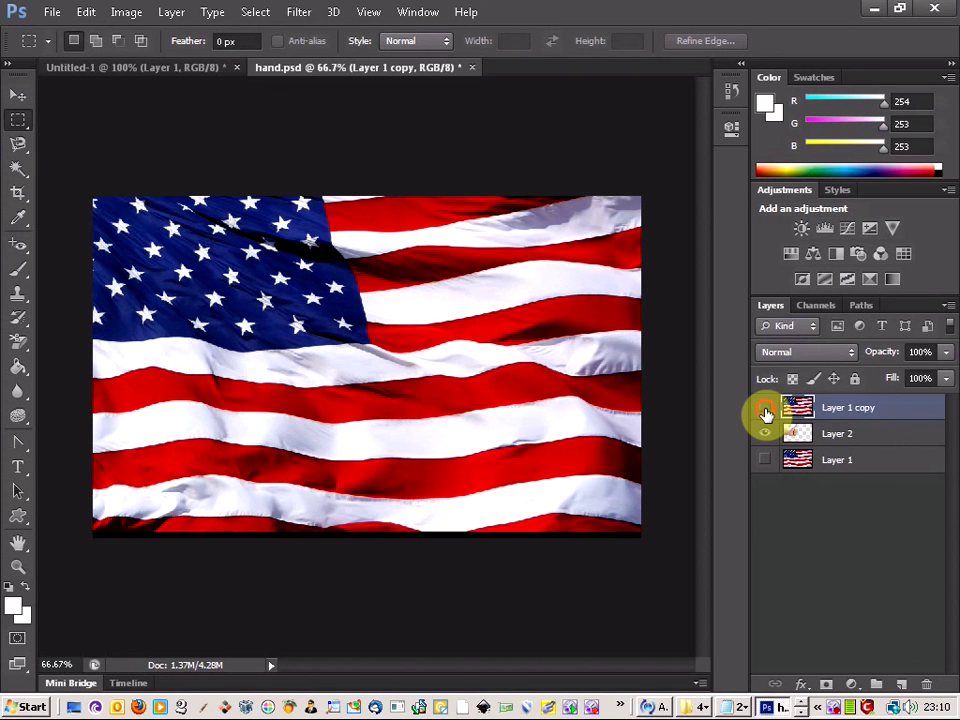
pyautogui.click(766, 412)
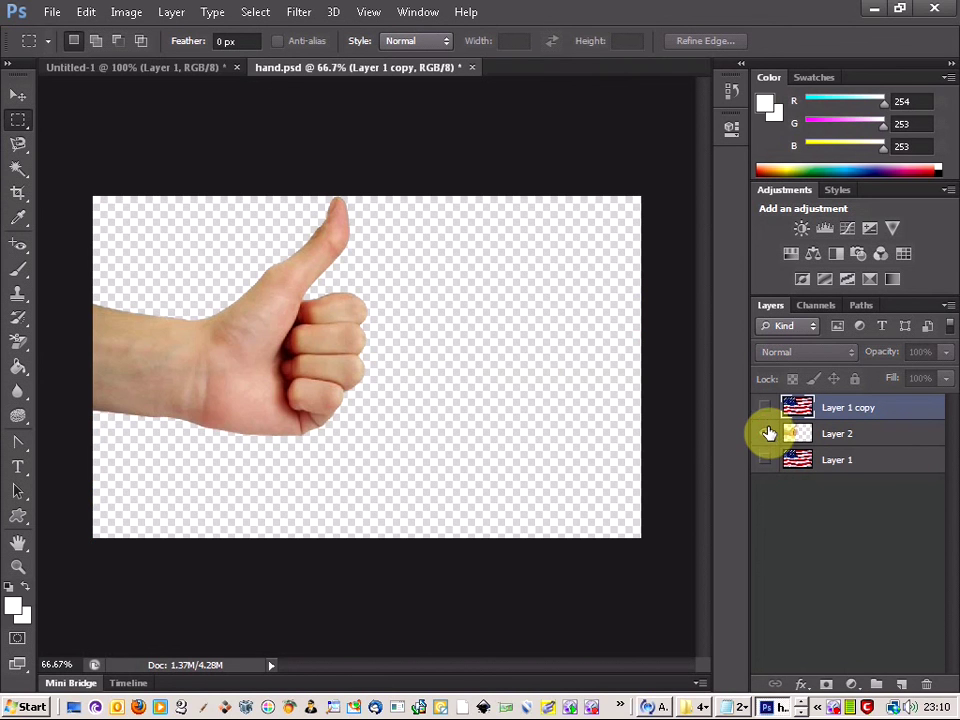
# - Select Layer 2 and load the thumbs-up hand's outline as a selection
pyautogui.click(855, 437)
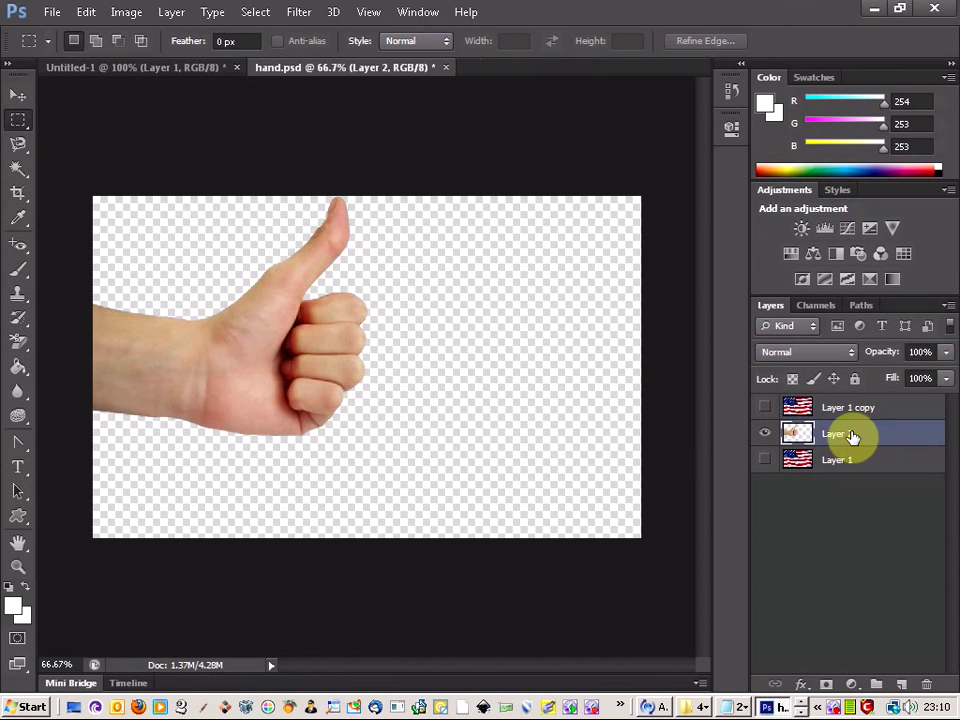
pyautogui.click(17, 170)
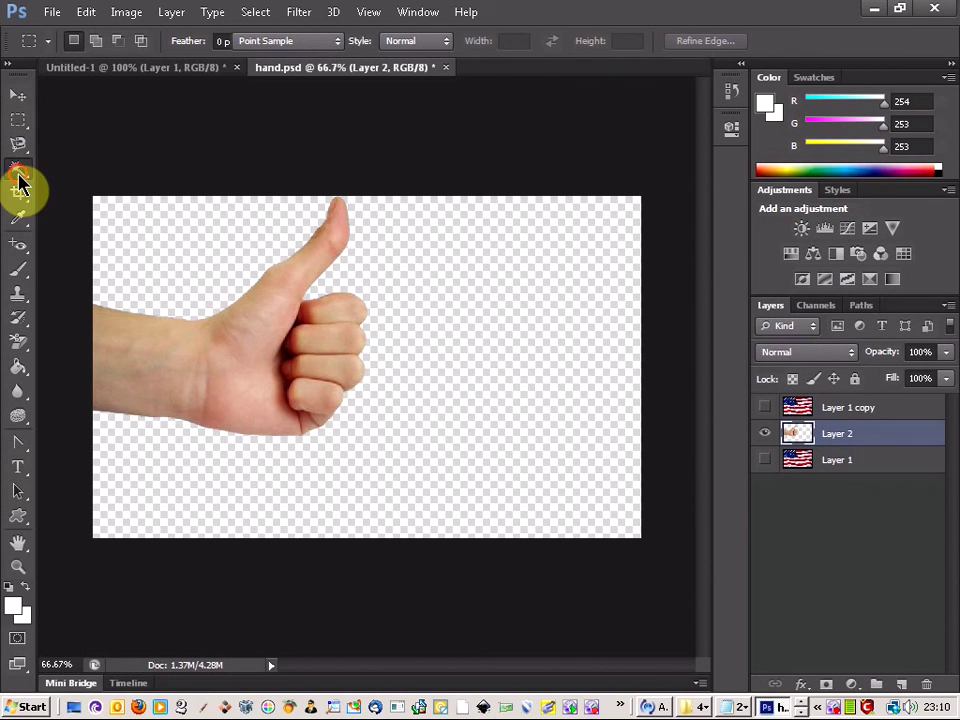
pyautogui.click(289, 297)
pyautogui.click(523, 317)
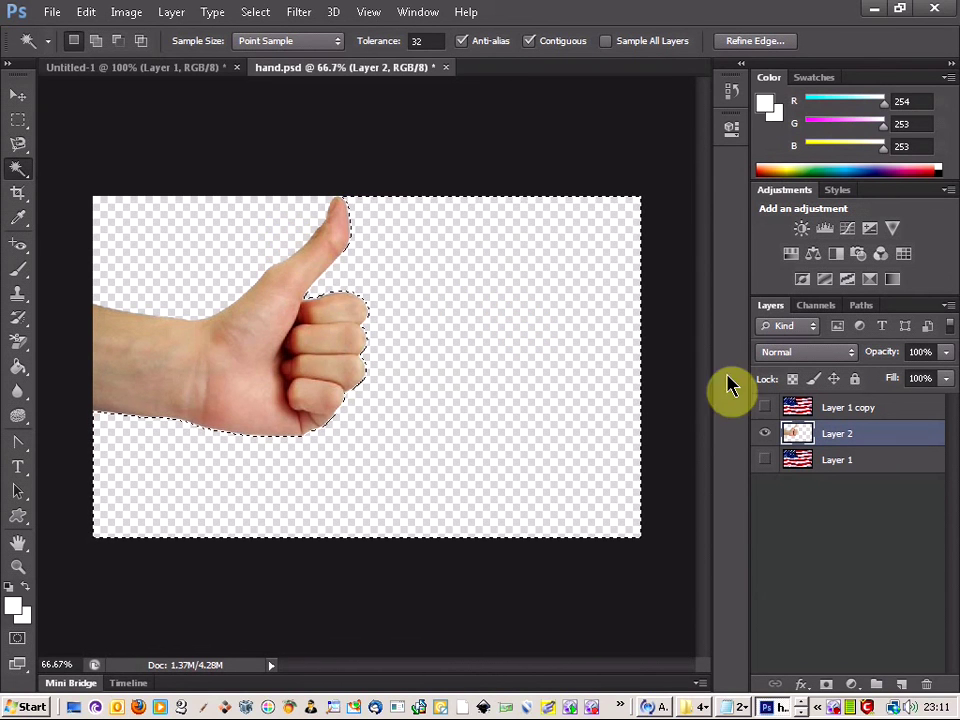
pyautogui.keyDown('ctrl'); pyautogui.click(798, 440); pyautogui.keyUp('ctrl')
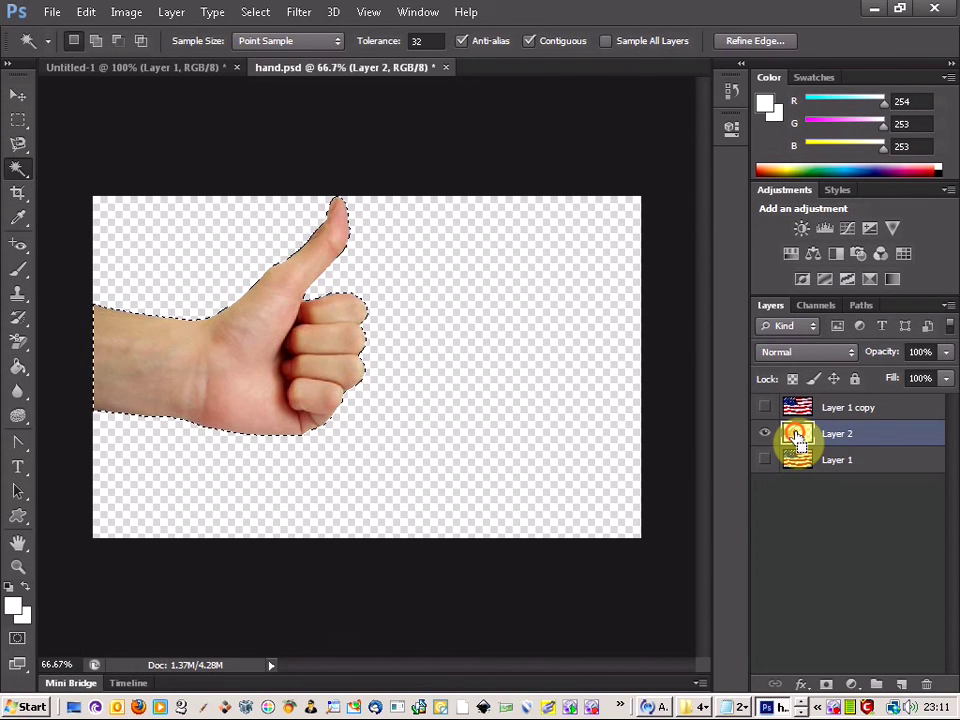
pyautogui.click(228, 357)
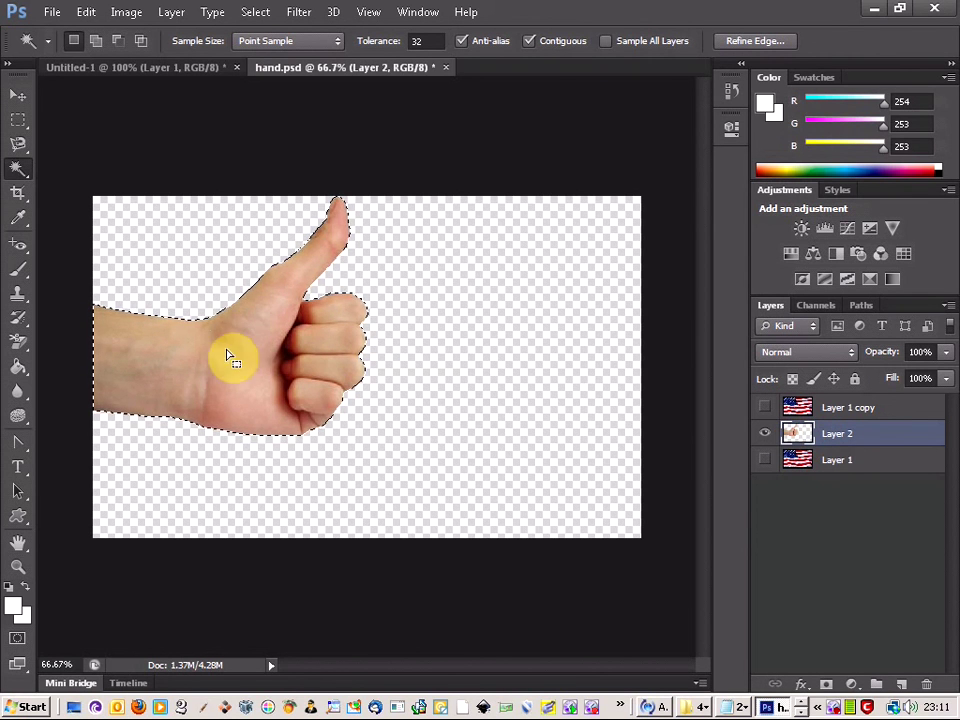
# - Show and select Layer 1 copy, then add a layer mask from the hand selection
pyautogui.click(764, 408)
pyautogui.click(875, 410)
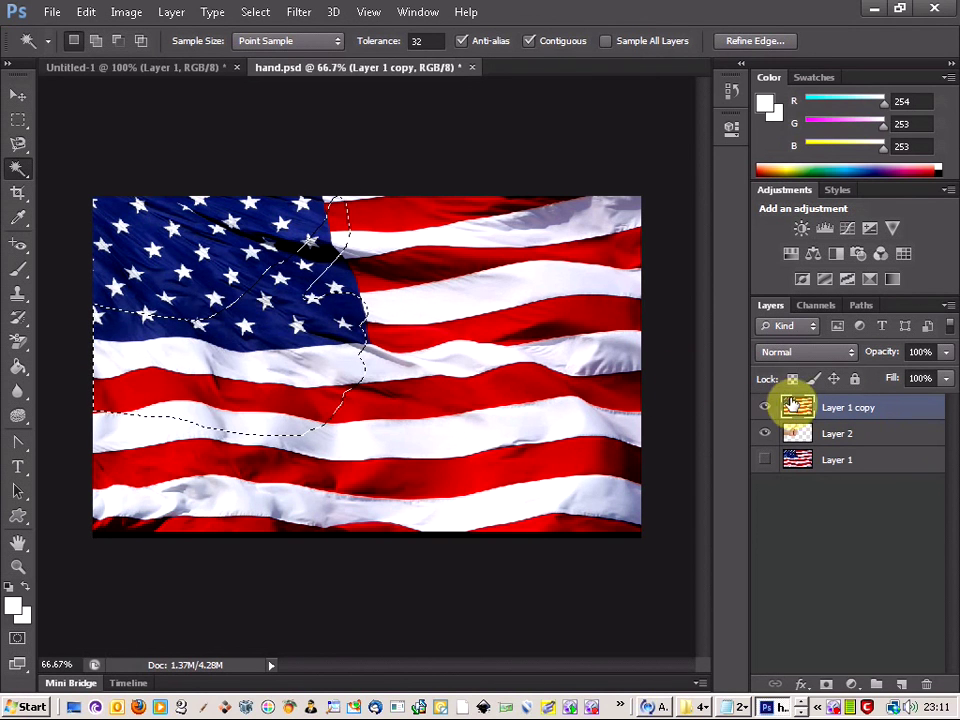
pyautogui.click(828, 686)
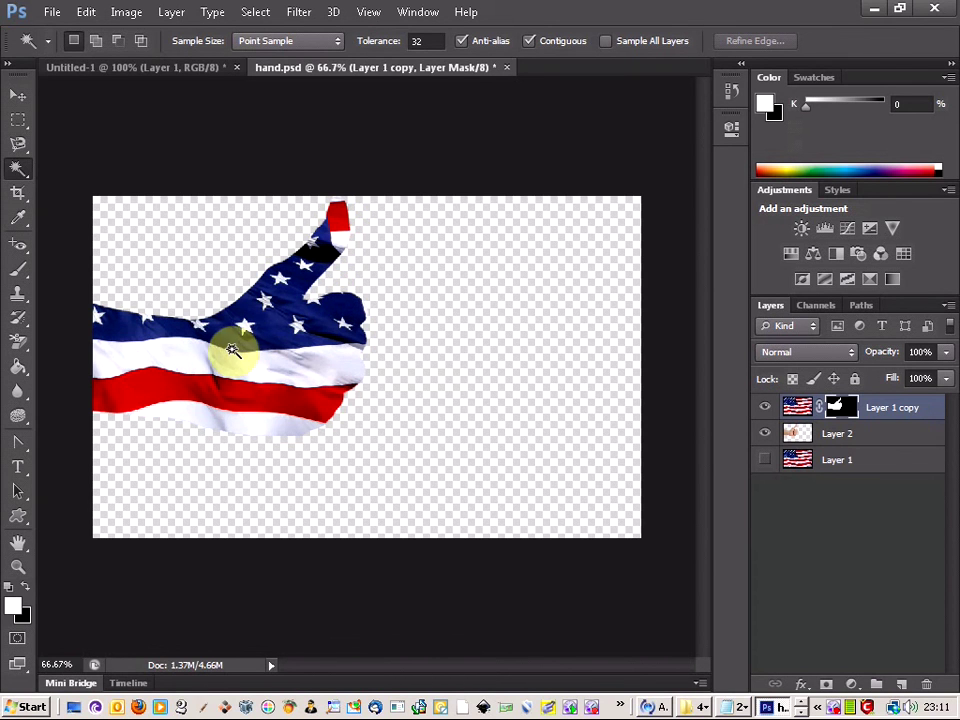
# - Try Difference, Soft Light and other blend modes on Layer 1 copy, settling on Multiply
pyautogui.click(821, 354)
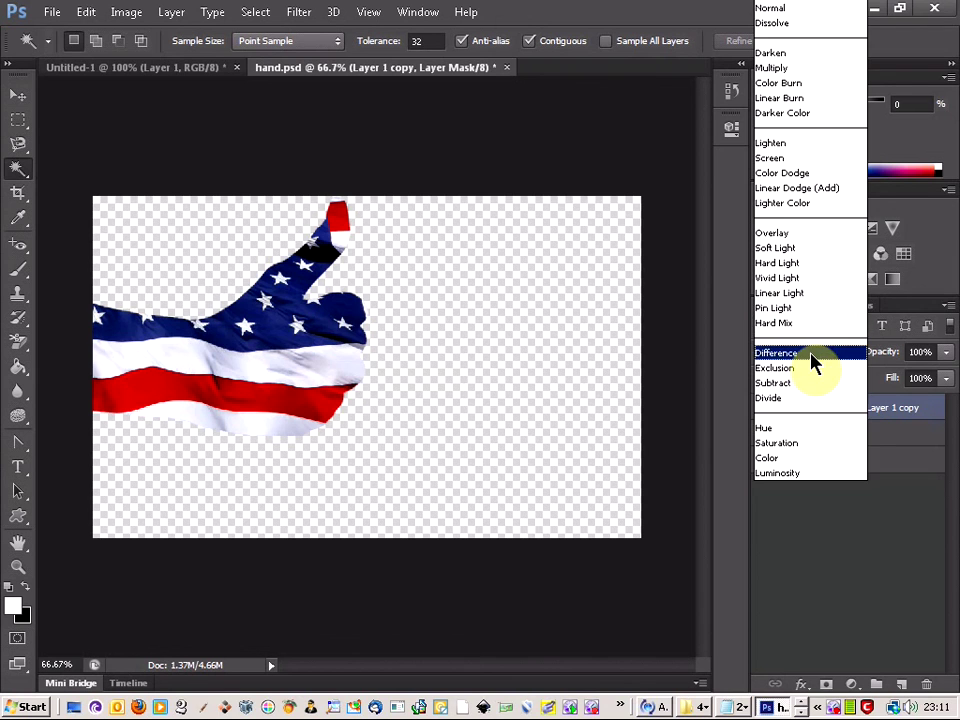
pyautogui.click(811, 356)
pyautogui.press('Down')
pyautogui.press('Down')
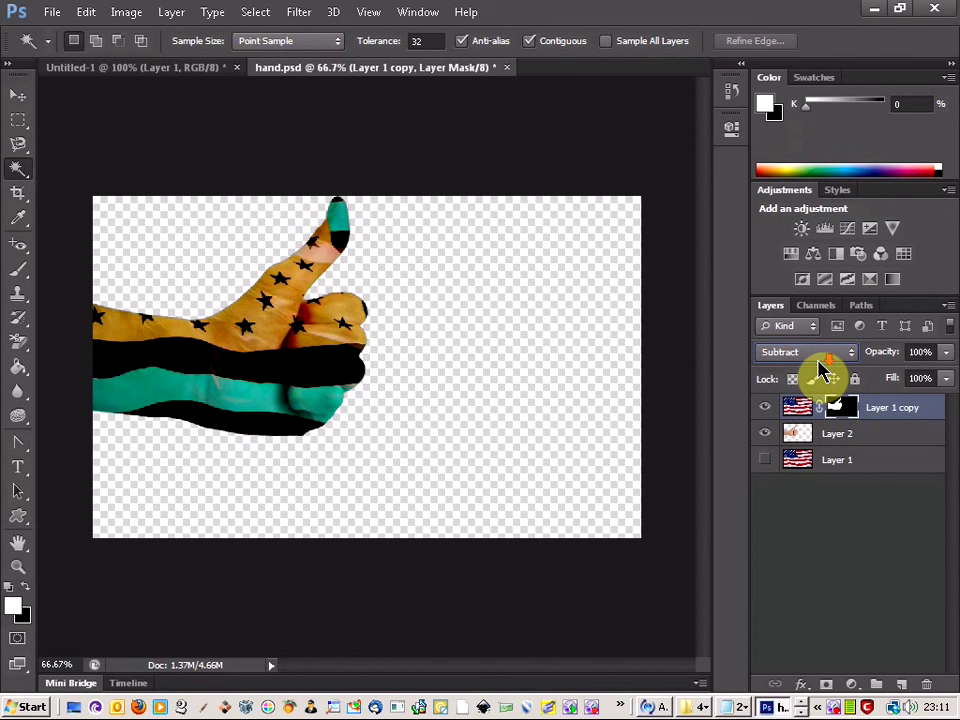
pyautogui.press('Up')
pyautogui.press('Up')
pyautogui.press('Up')
pyautogui.press('Up')
pyautogui.press('Up')
pyautogui.press('Up')
pyautogui.press('Up')
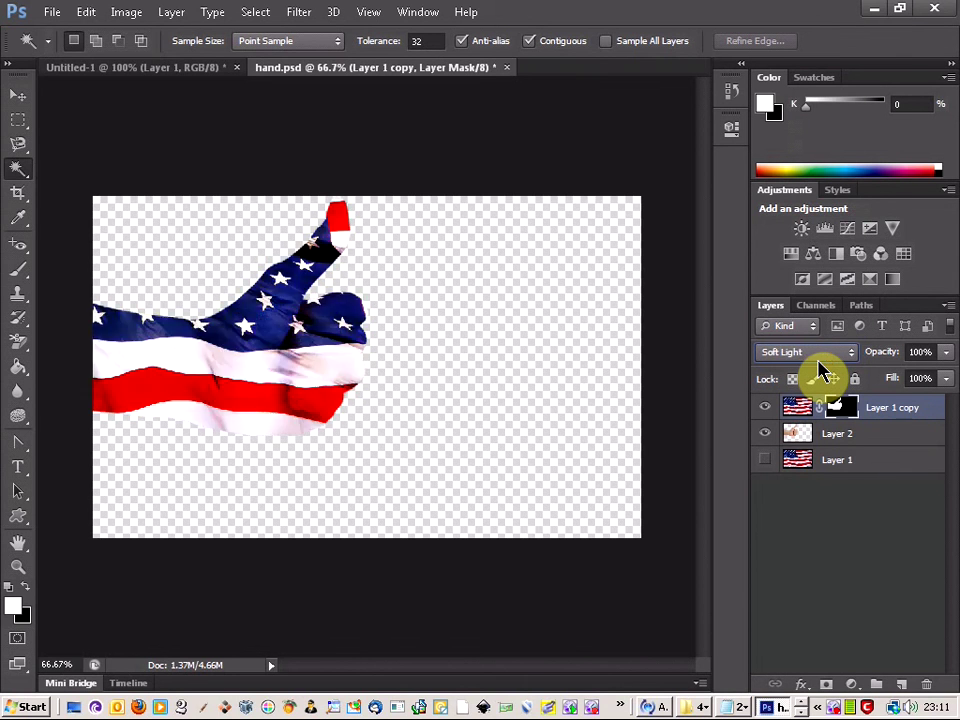
pyautogui.press('Up')
pyautogui.press('Up')
pyautogui.press('Up')
pyautogui.press('Up')
pyautogui.press('Up')
pyautogui.press('Up')
pyautogui.press('Up')
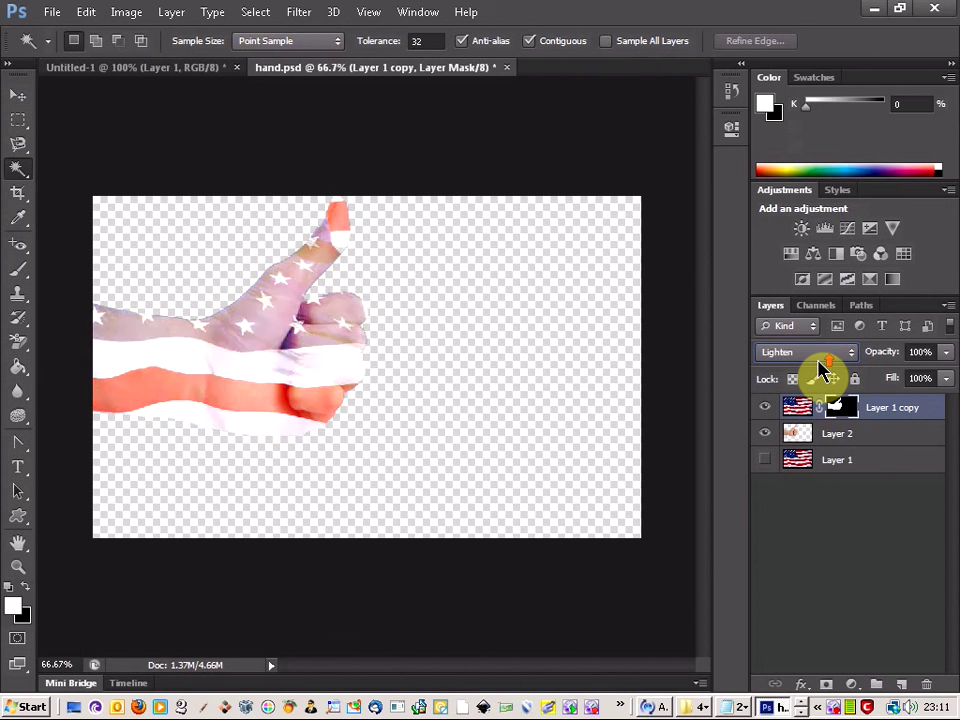
pyautogui.press('Up')
pyautogui.press('Up')
pyautogui.press('Up')
pyautogui.press('Up')
pyautogui.press('Up')
pyautogui.press('Down')
pyautogui.press('Down')
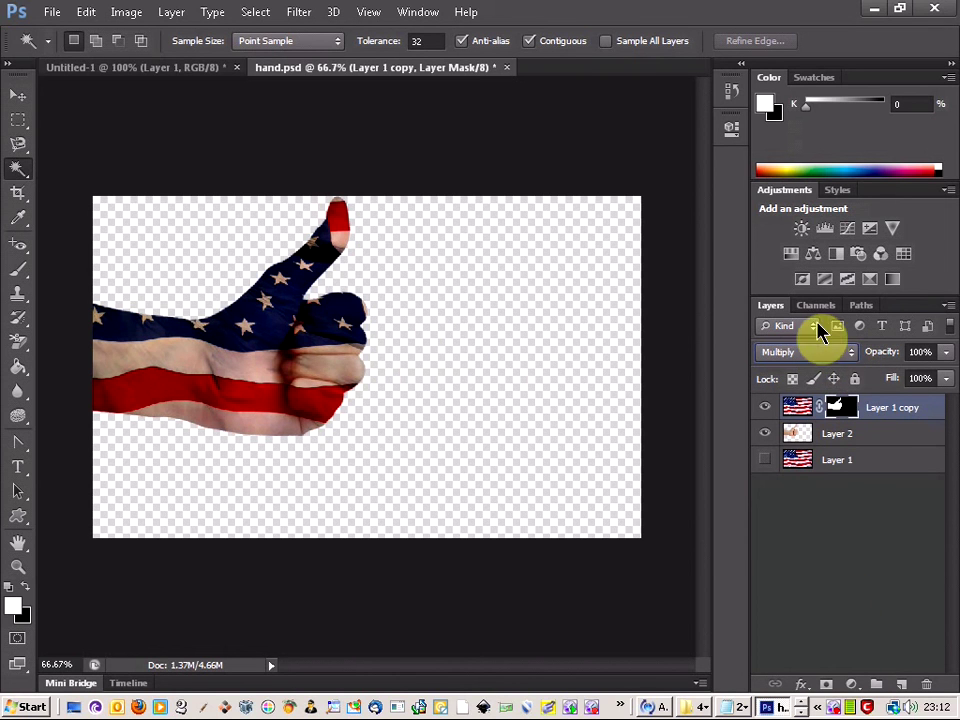
pyautogui.click(813, 254)
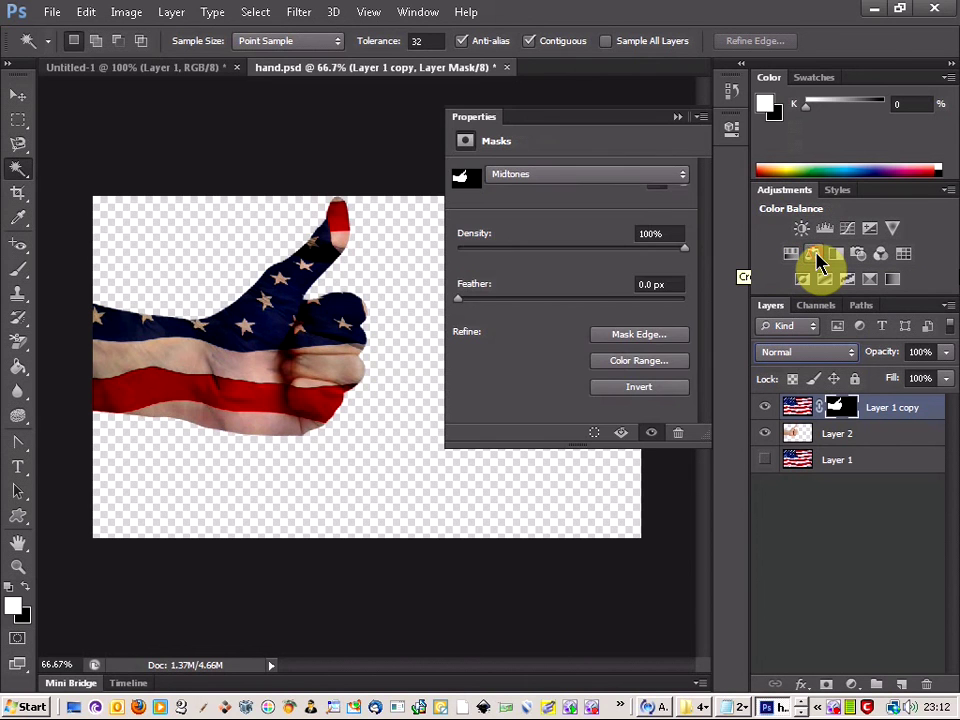
pyautogui.click(677, 118)
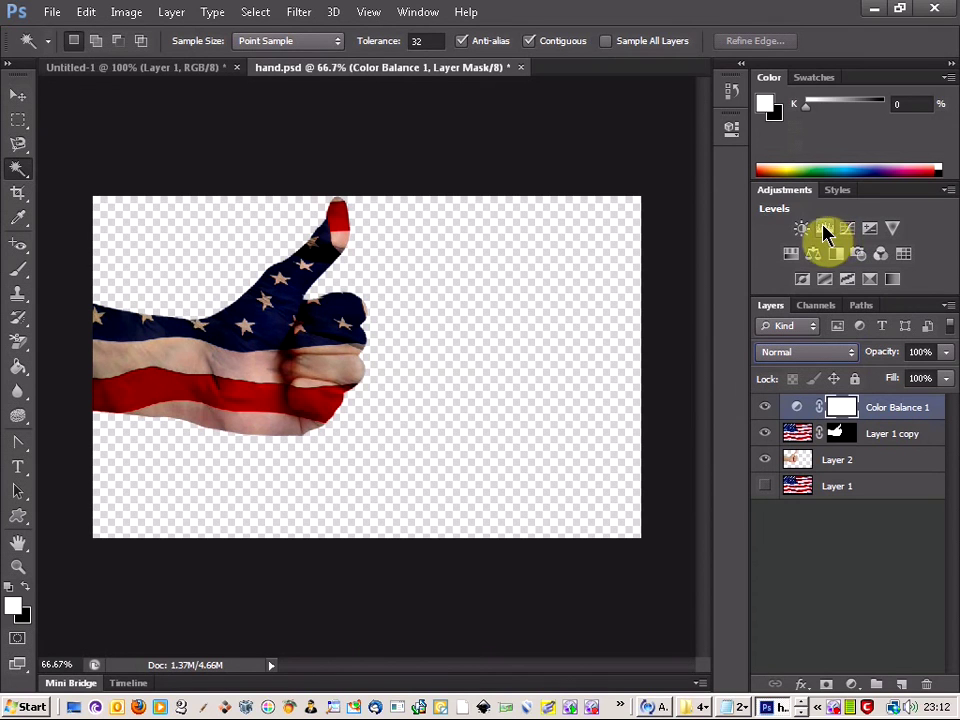
pyautogui.click(803, 230)
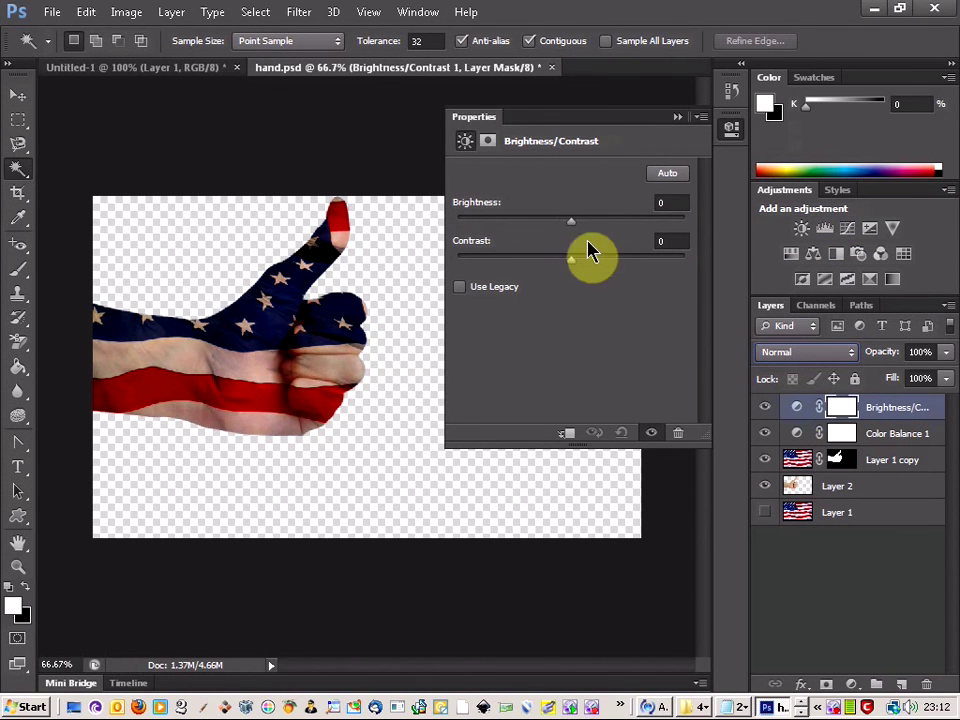
pyautogui.click(678, 118)
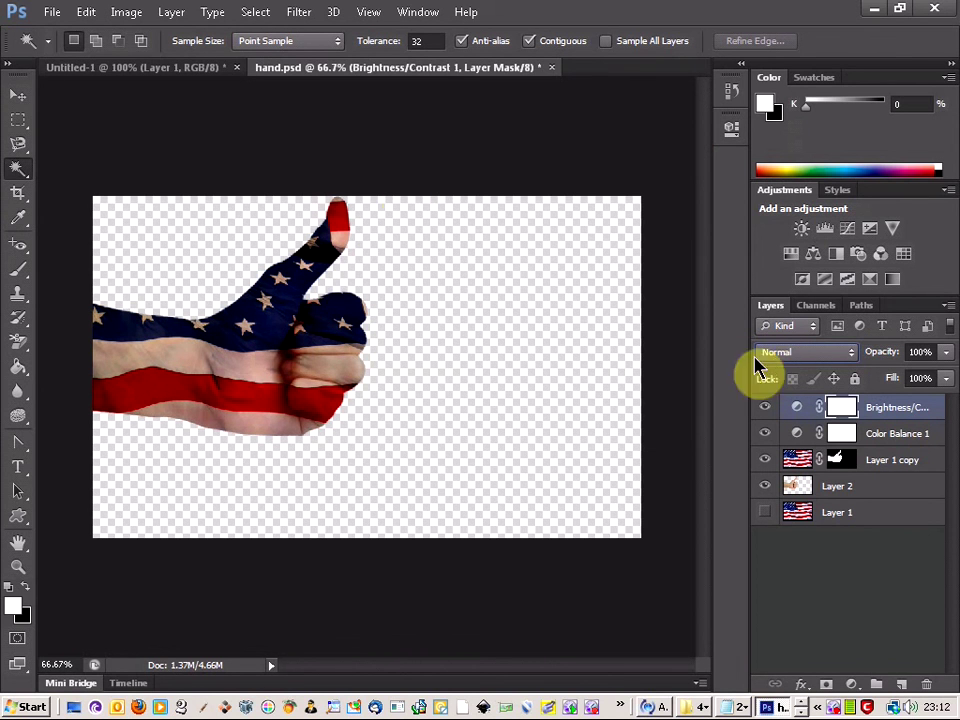
pyautogui.click(85, 11)
pyautogui.click(115, 64)
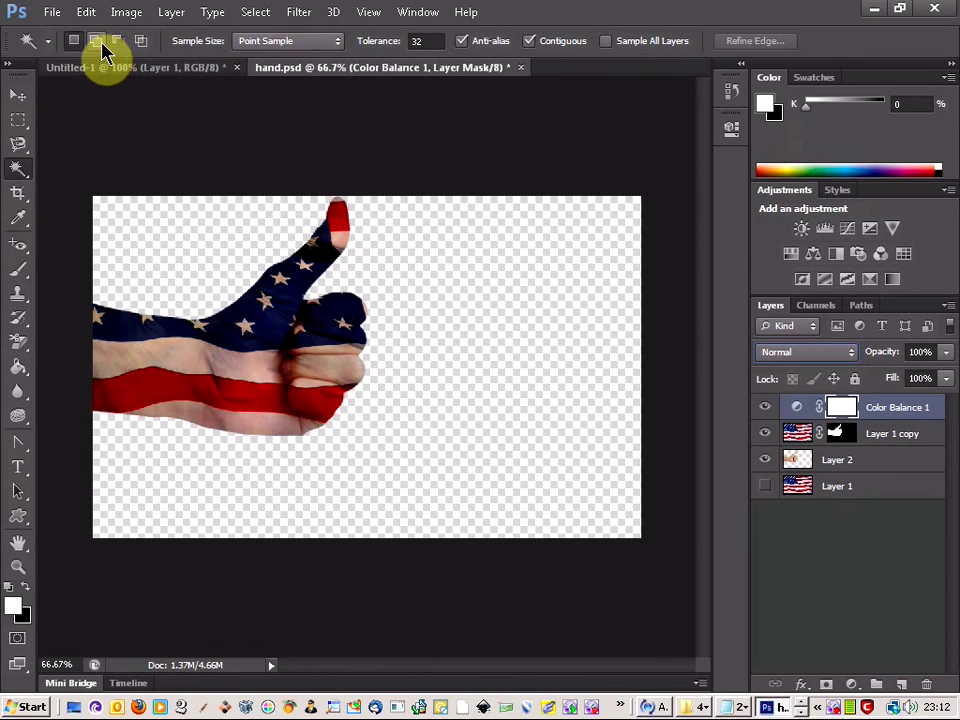
pyautogui.click(88, 12)
pyautogui.click(115, 64)
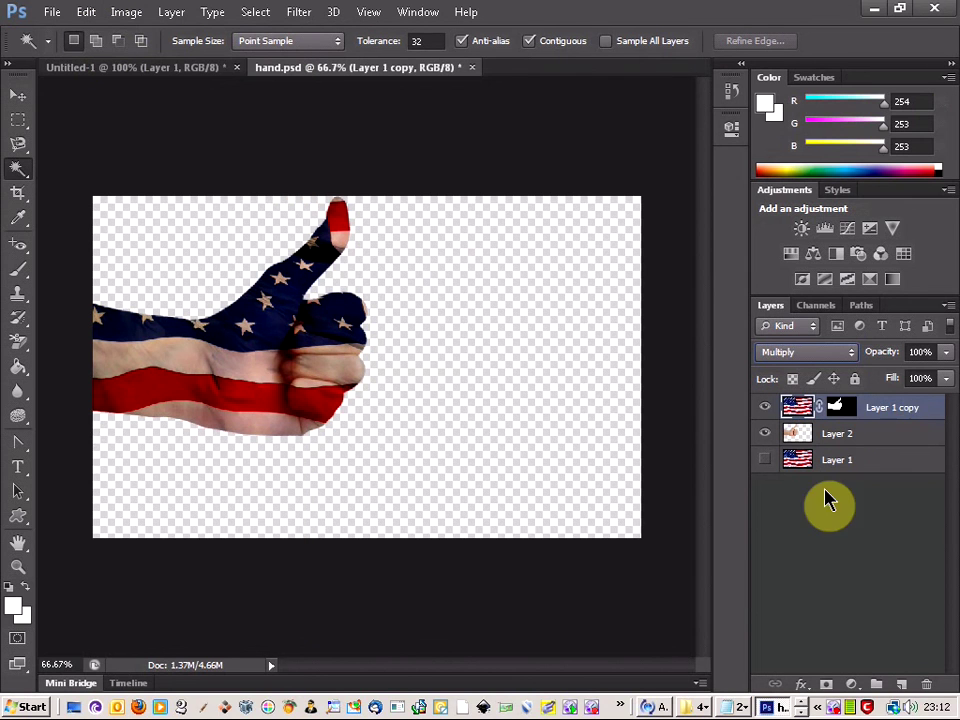
# - Add a Brightness/Contrast adjustment layer with brightness raised to 114
pyautogui.click(803, 230)
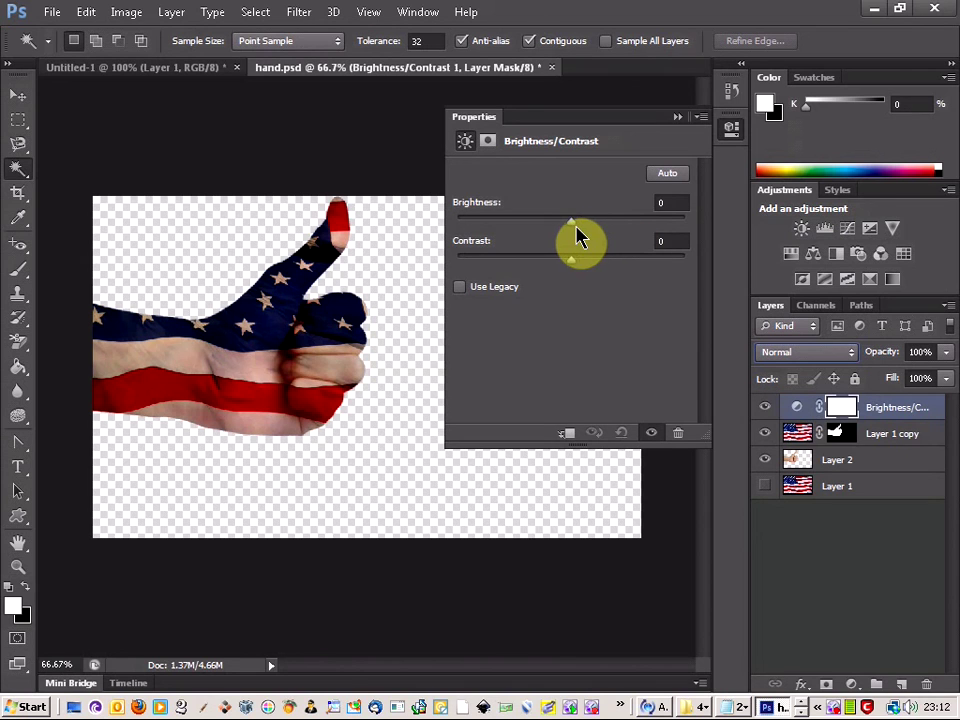
pyautogui.moveTo(577, 222); pyautogui.dragTo(652, 223)
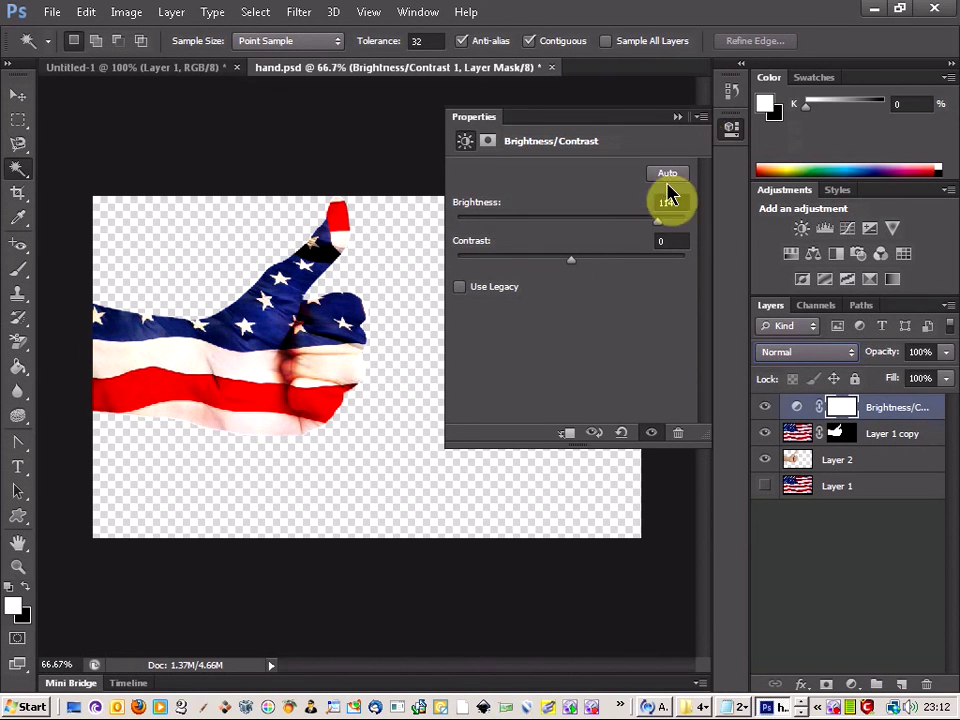
pyautogui.click(681, 117)
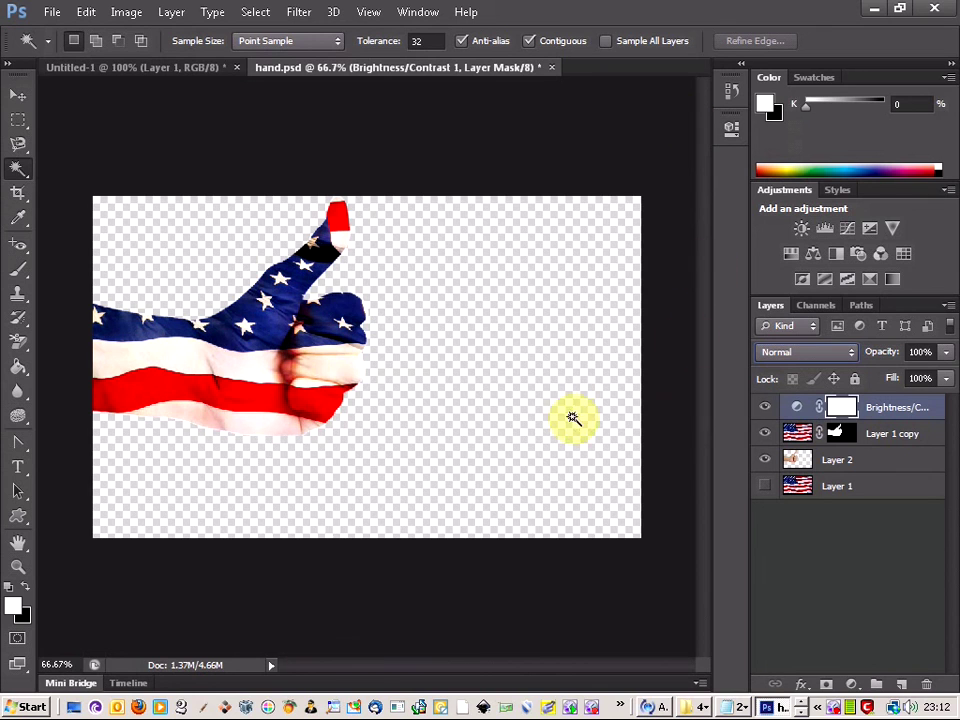
pyautogui.click(19, 120)
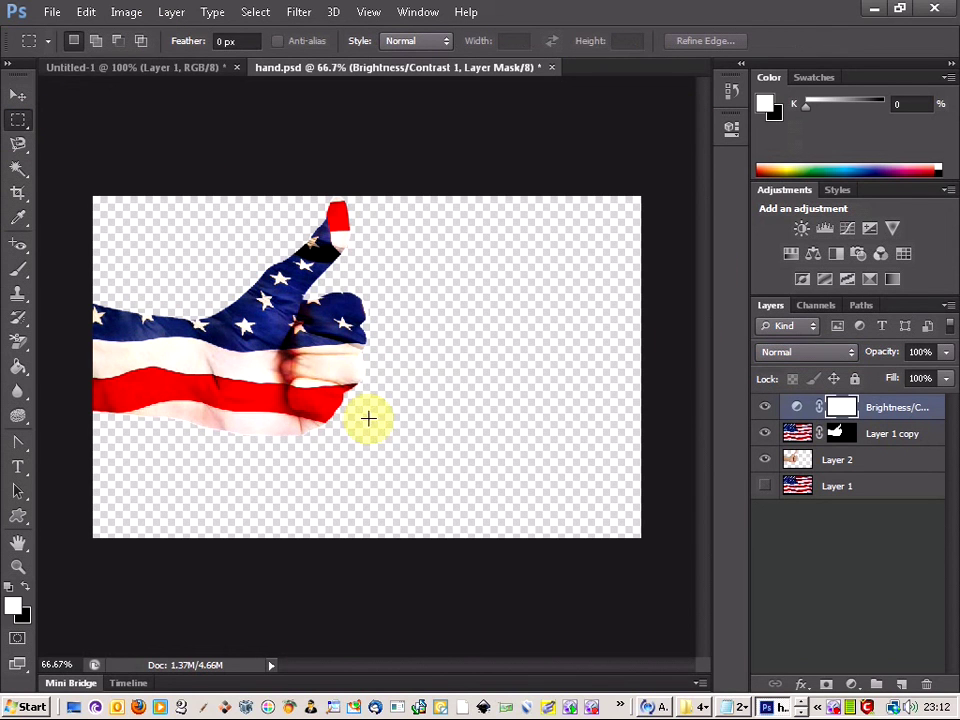
# - Crop hand.psd to a rectangular marquee around the thumbs-up hand, then deselect
pyautogui.moveTo(395, 452); pyautogui.dragTo(70, 190)
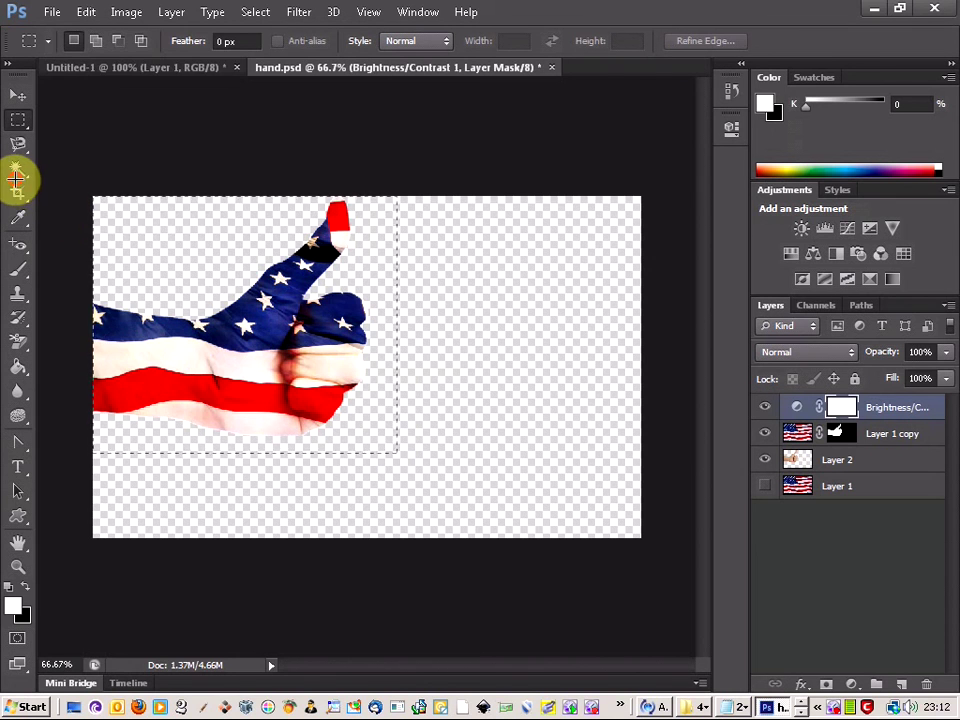
pyautogui.click(126, 11)
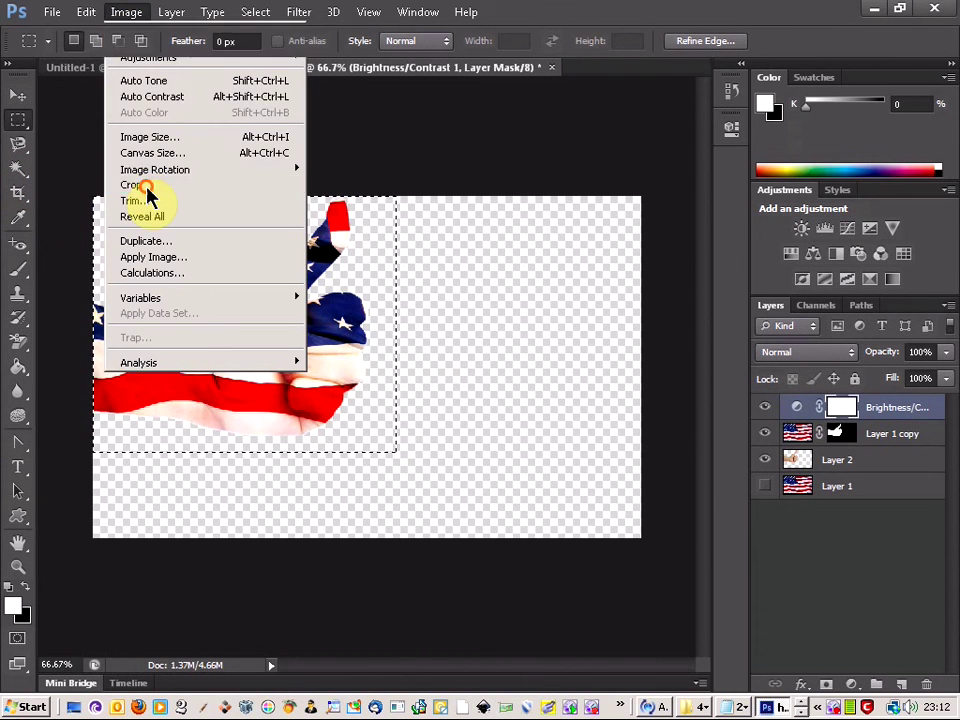
pyautogui.click(148, 187)
pyautogui.rightClick(294, 315)
pyautogui.click(302, 321)
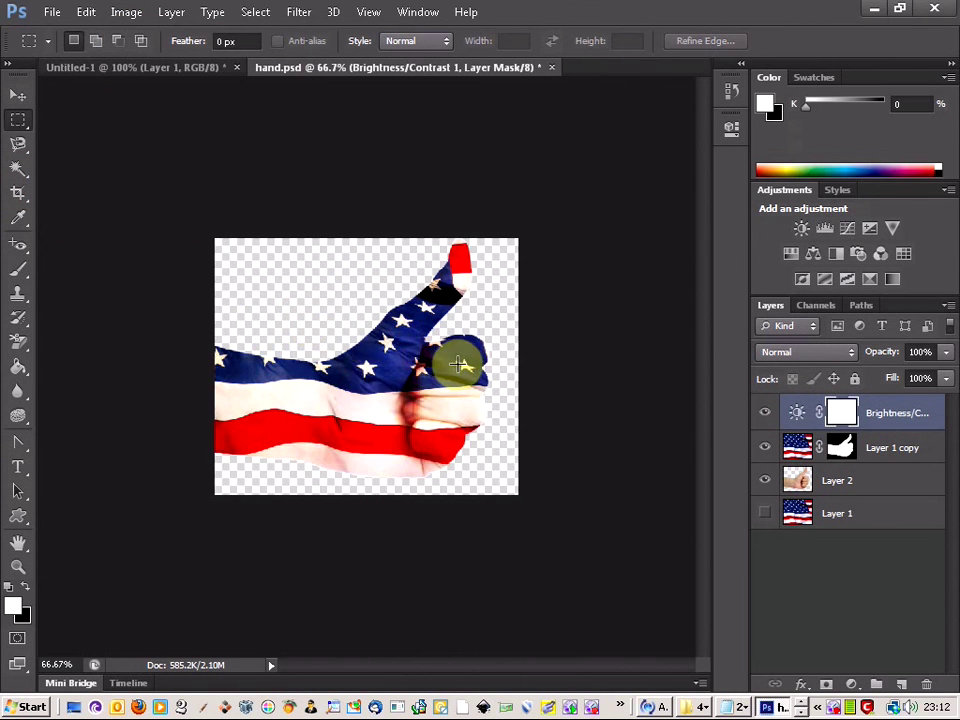